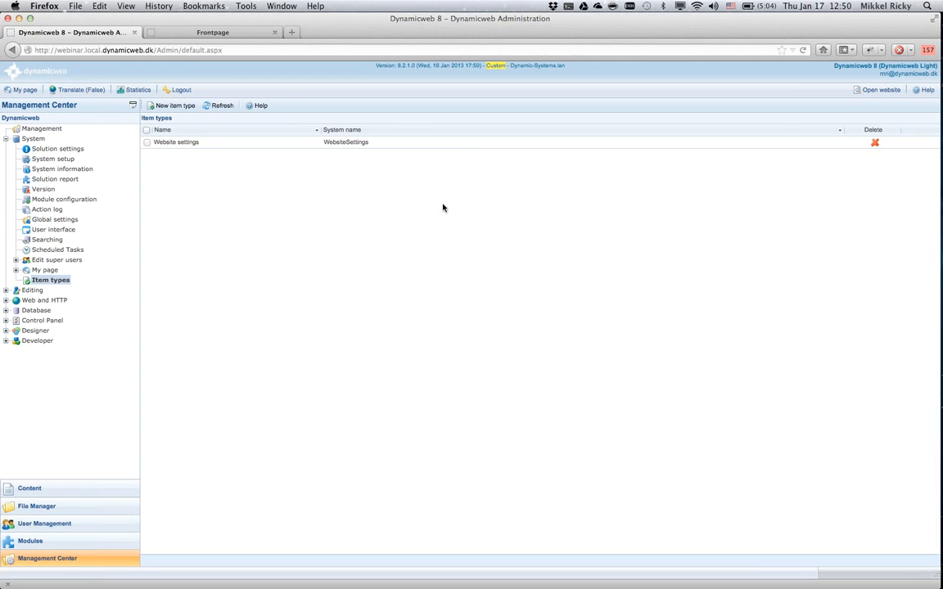
Open the Website settings item type and review the dropdown options of its Skin field.
left_click(187, 144)
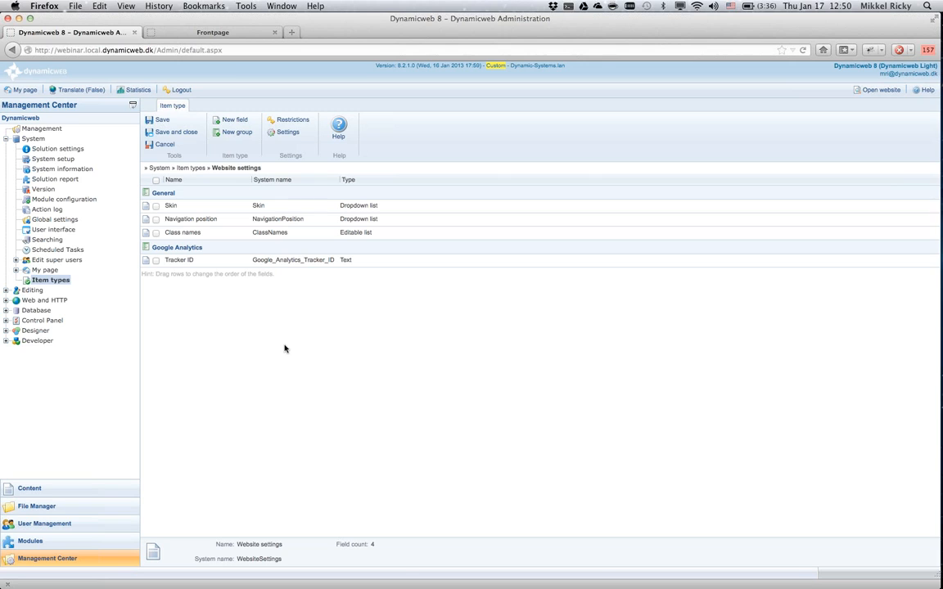
left_click(171, 205)
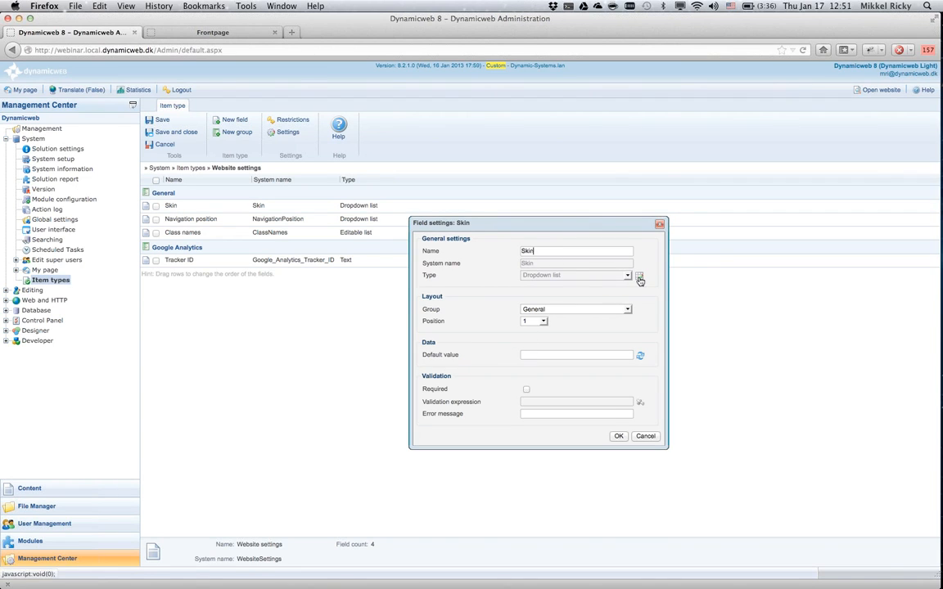
left_click(640, 277)
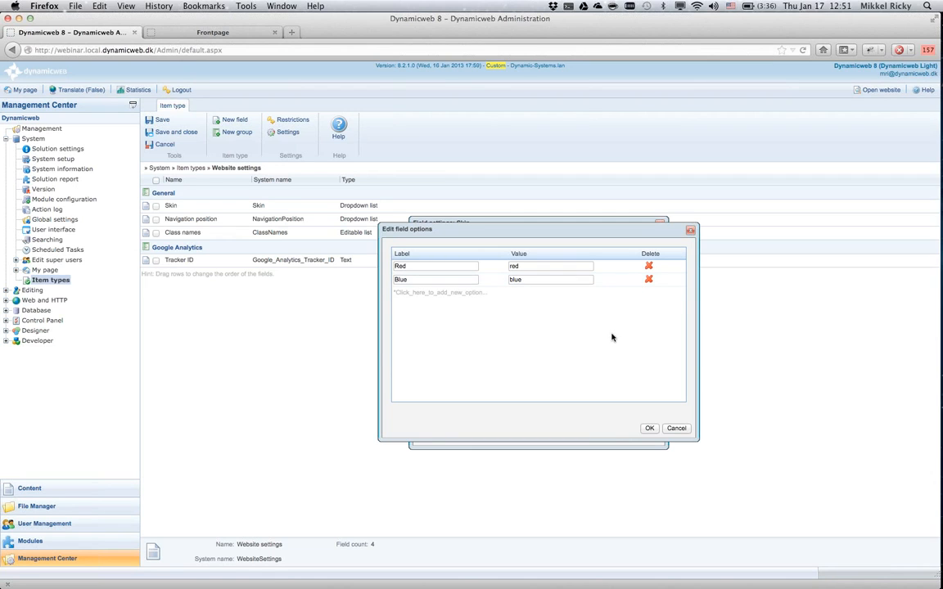
left_click(676, 429)
left_click(646, 436)
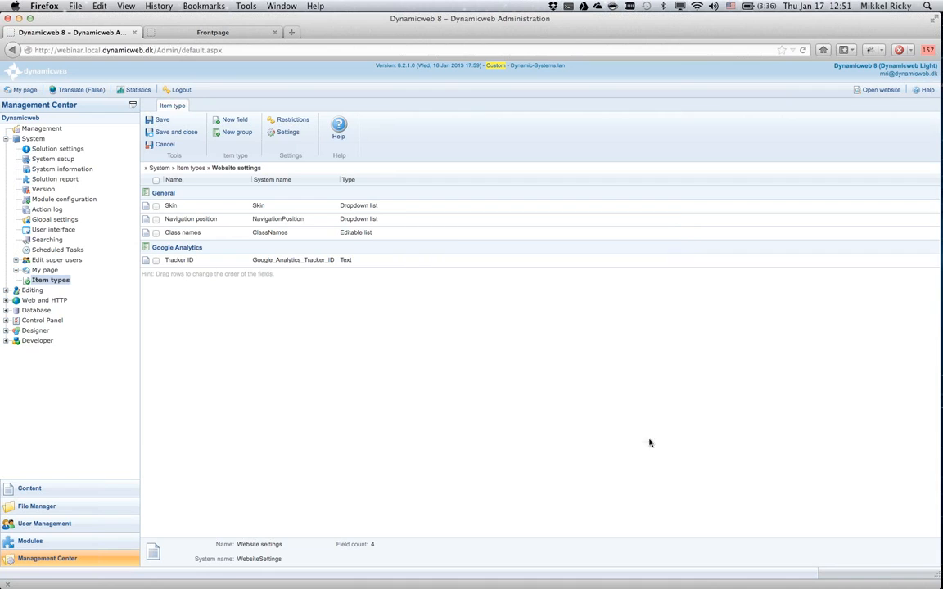
Review the Navigation position field's dropdown options and the Tracker ID field's settings.
left_click(198, 218)
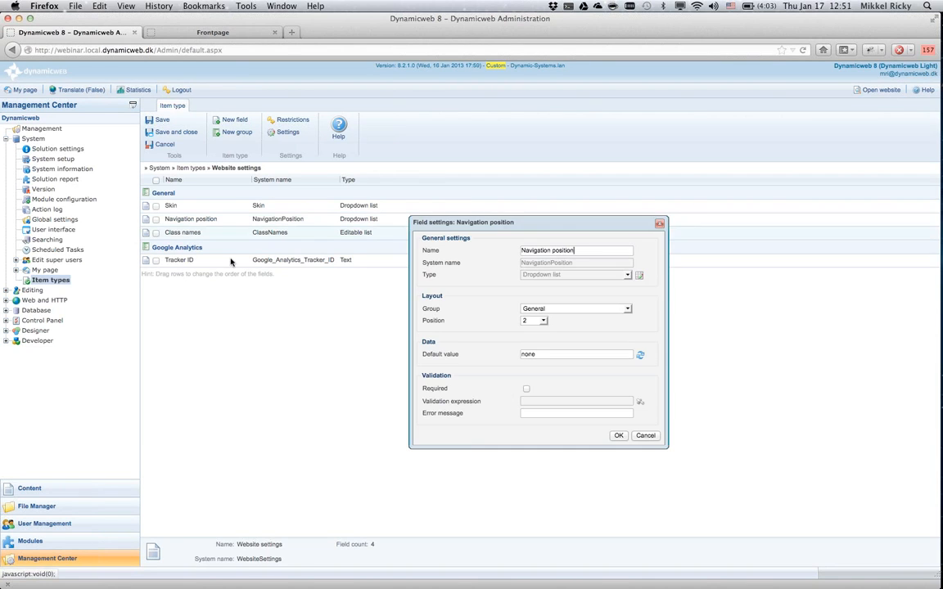
left_click(640, 275)
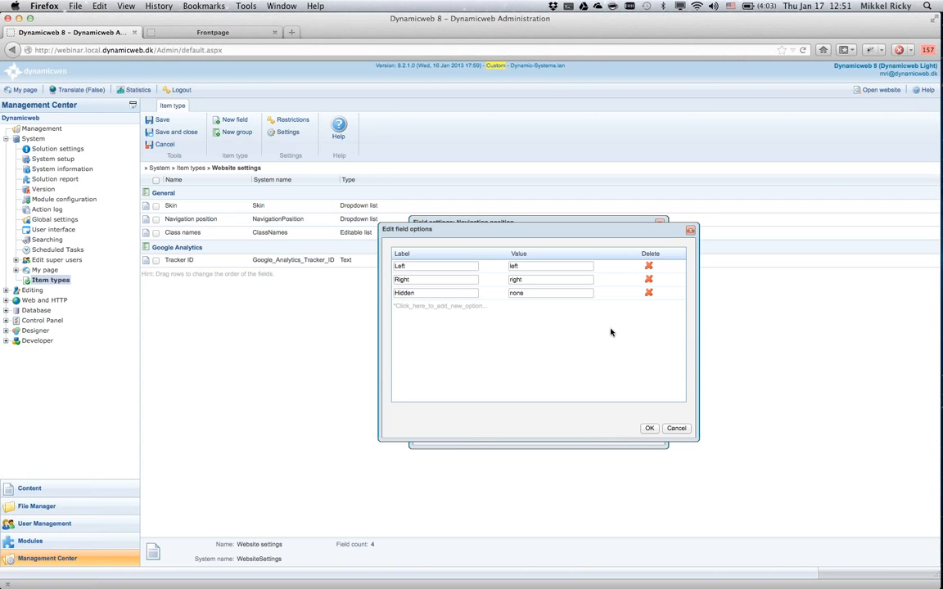
left_click(649, 428)
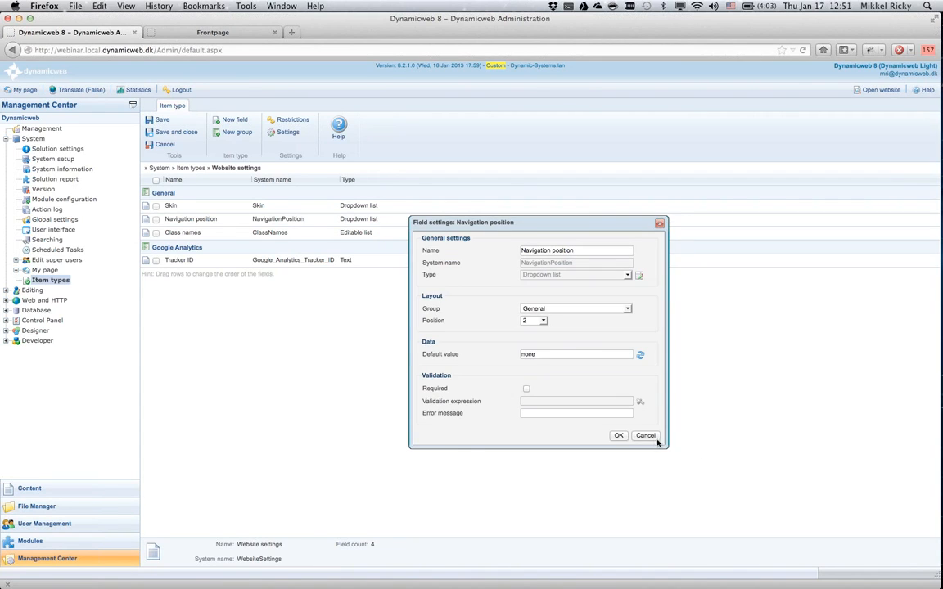
left_click(644, 439)
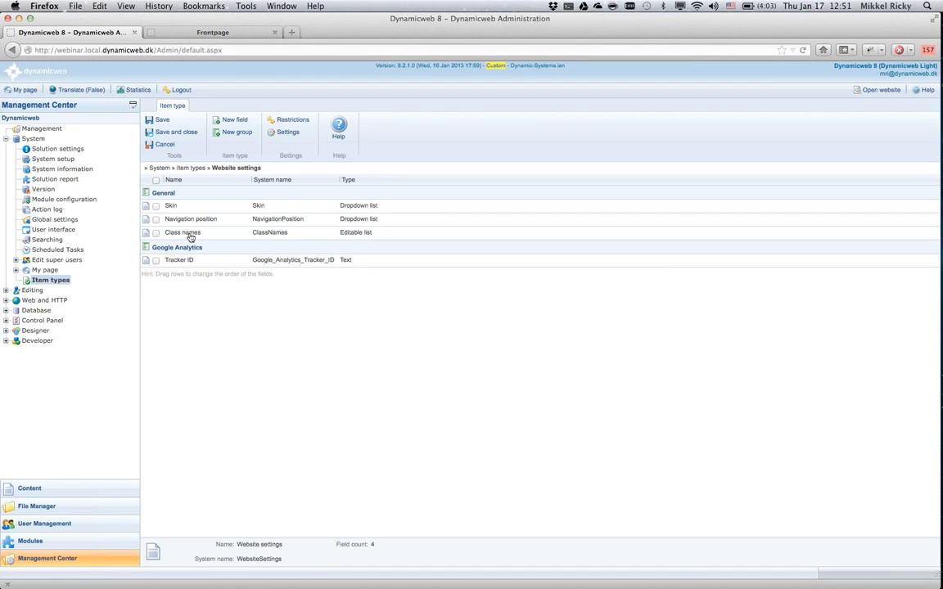
left_click(188, 260)
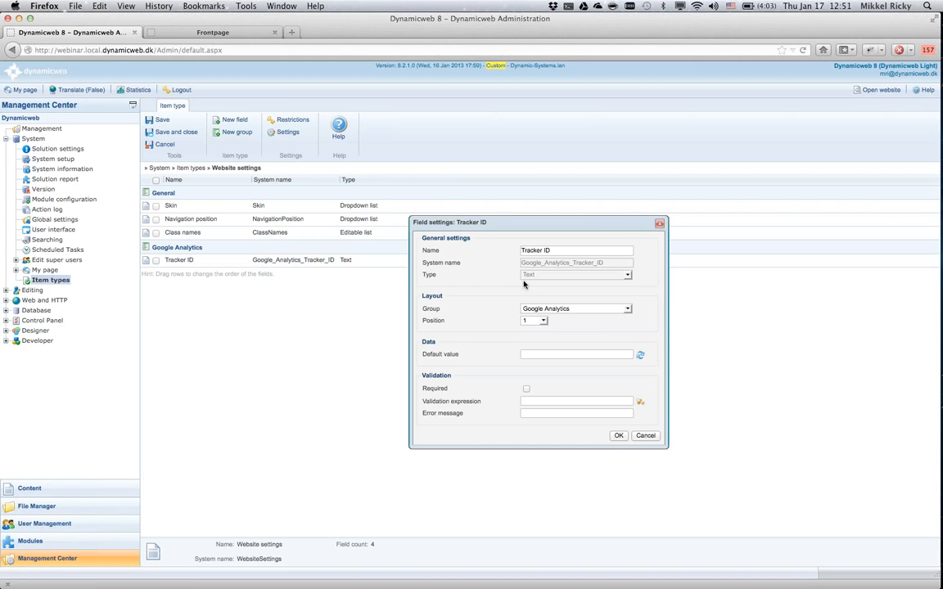
left_click(618, 436)
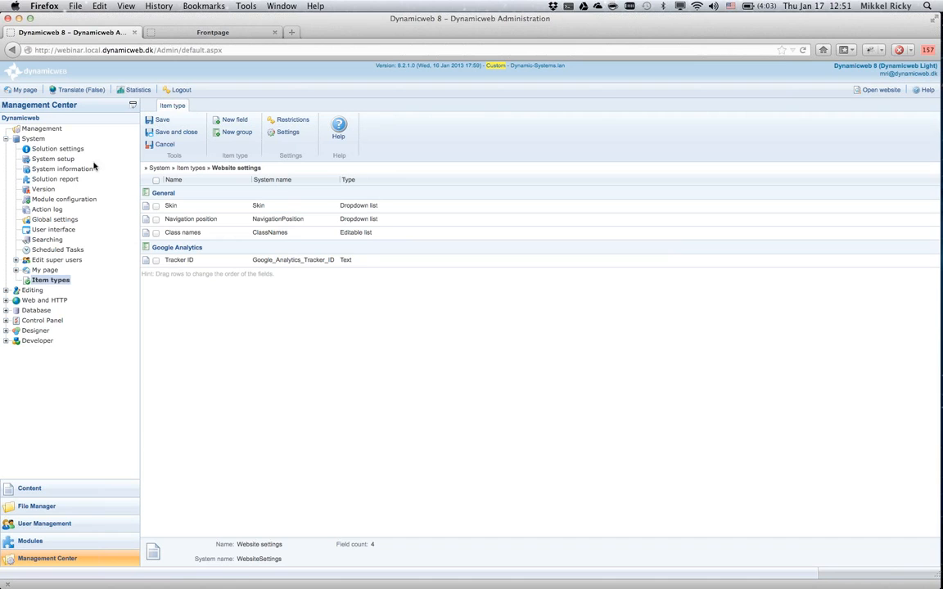
Open the Webinar website's properties for editing and check which item type is assigned to it.
left_click(33, 495)
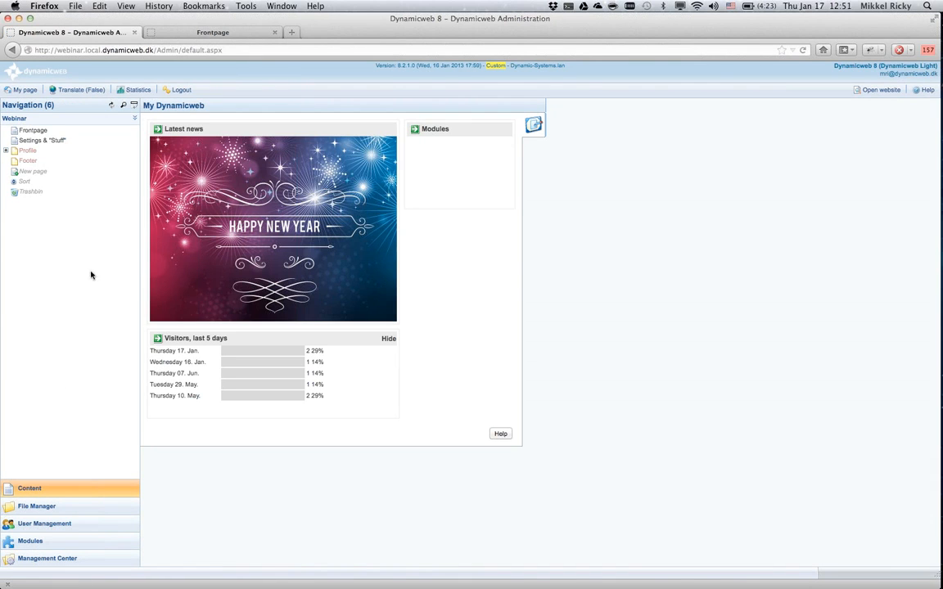
left_click(20, 119)
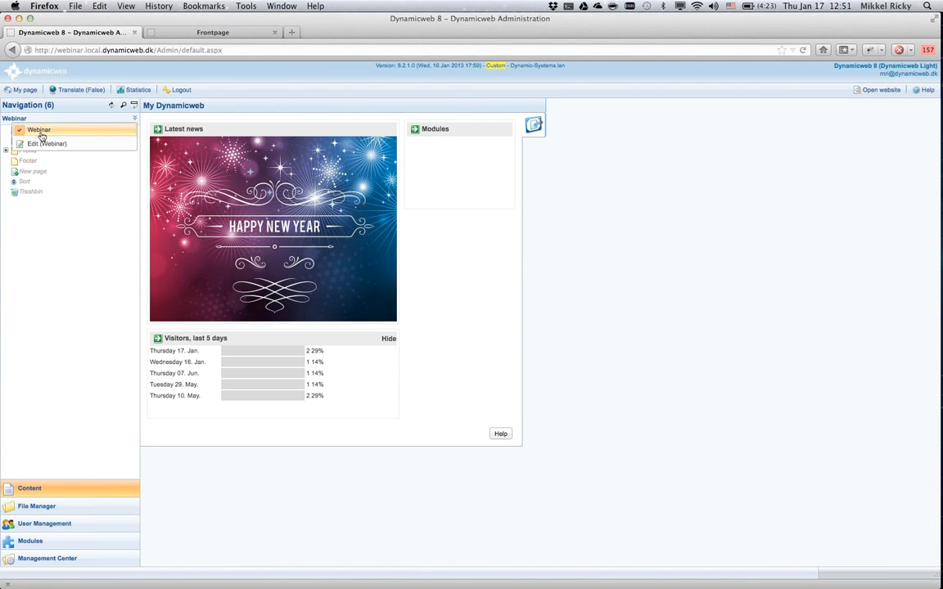
left_click(51, 144)
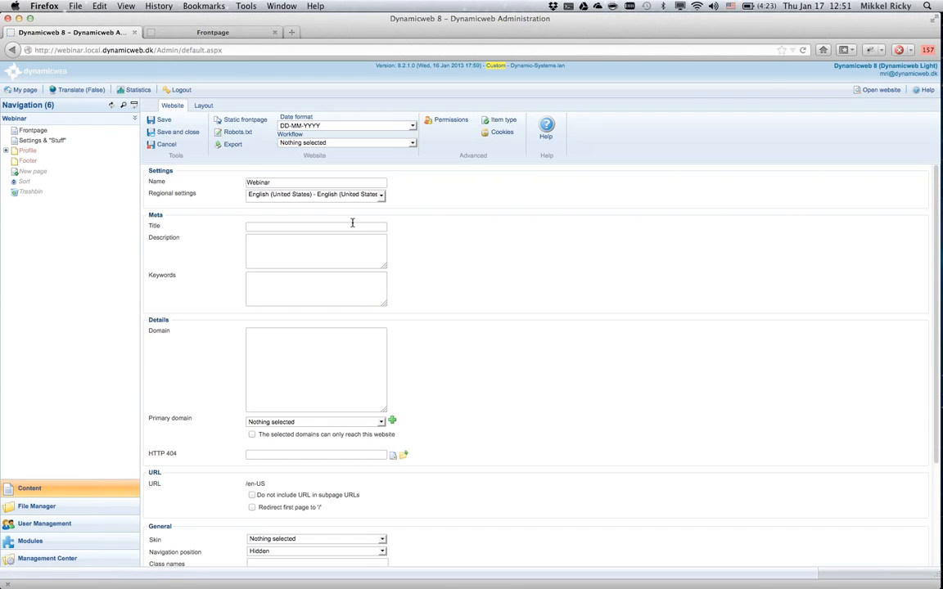
left_click(507, 121)
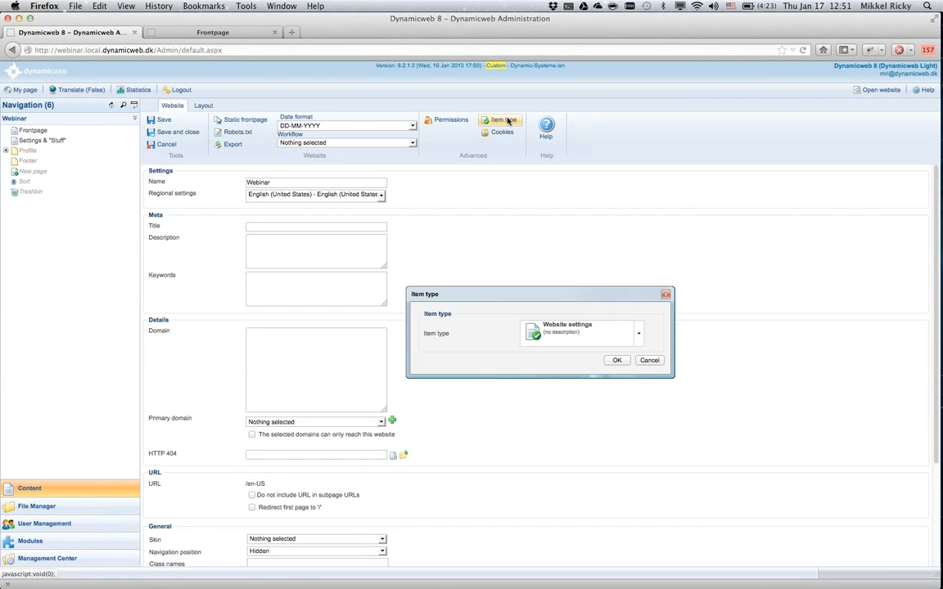
left_click(640, 334)
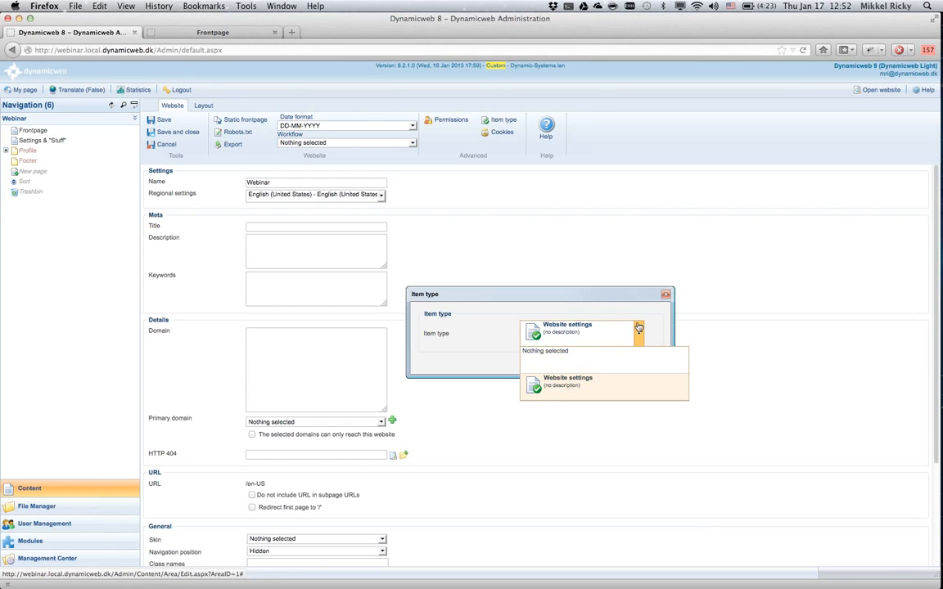
left_click(665, 294)
Add the class names corporate and international to the website's General item fields and save the website.
scroll(539, 320, "down", 1)
scroll(539, 320, "down", 4)
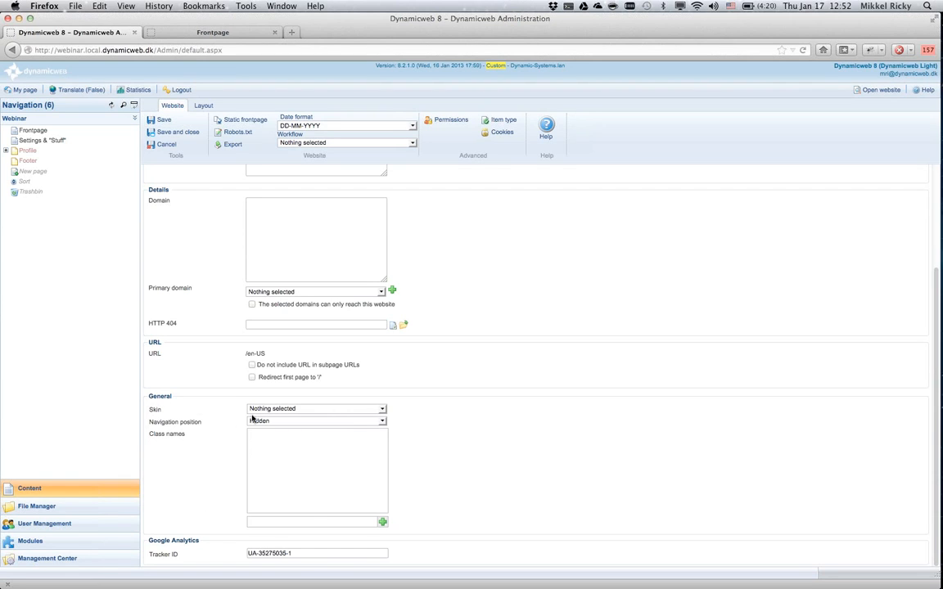
left_click(382, 412)
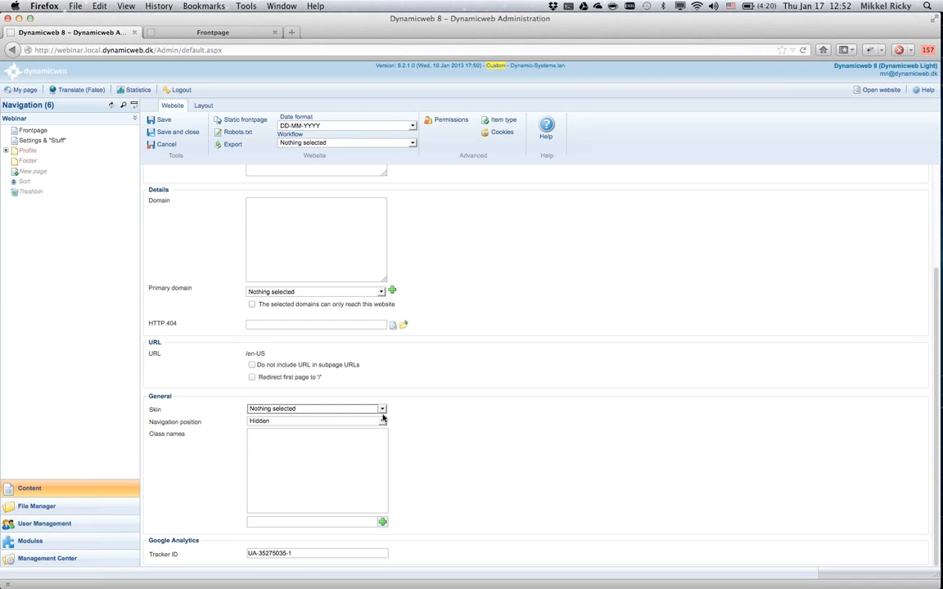
left_click(384, 422)
left_click(383, 422)
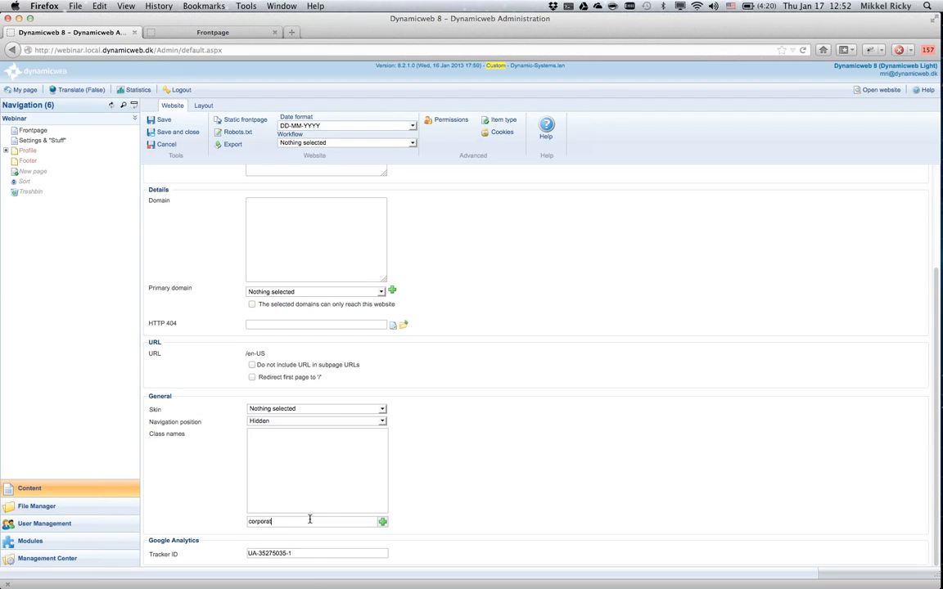
left_click(382, 522)
left_click(330, 524)
type("international")
left_click(382, 522)
left_click(163, 121)
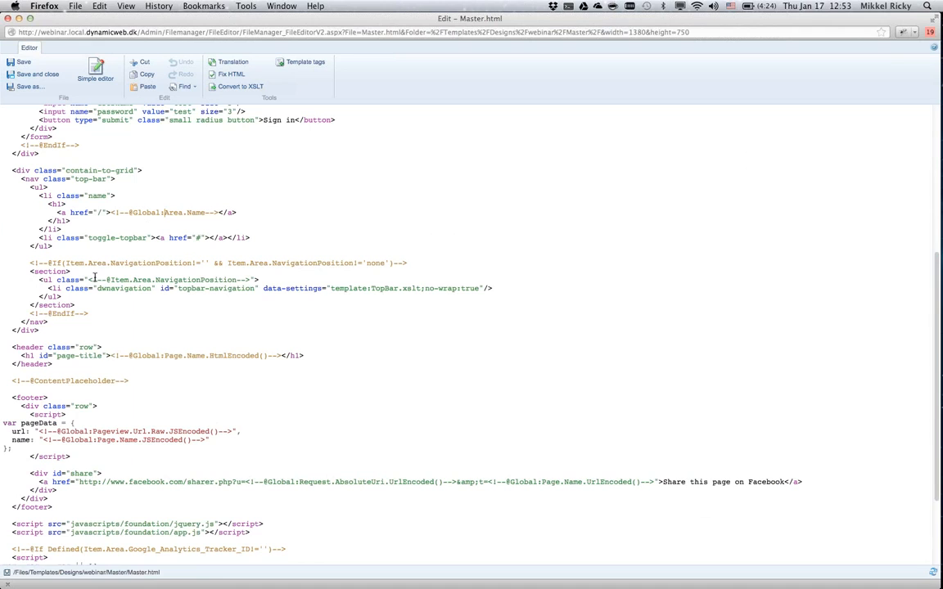
key("Return")
key("Return")
type("<!--@DwTemplateTags-->")
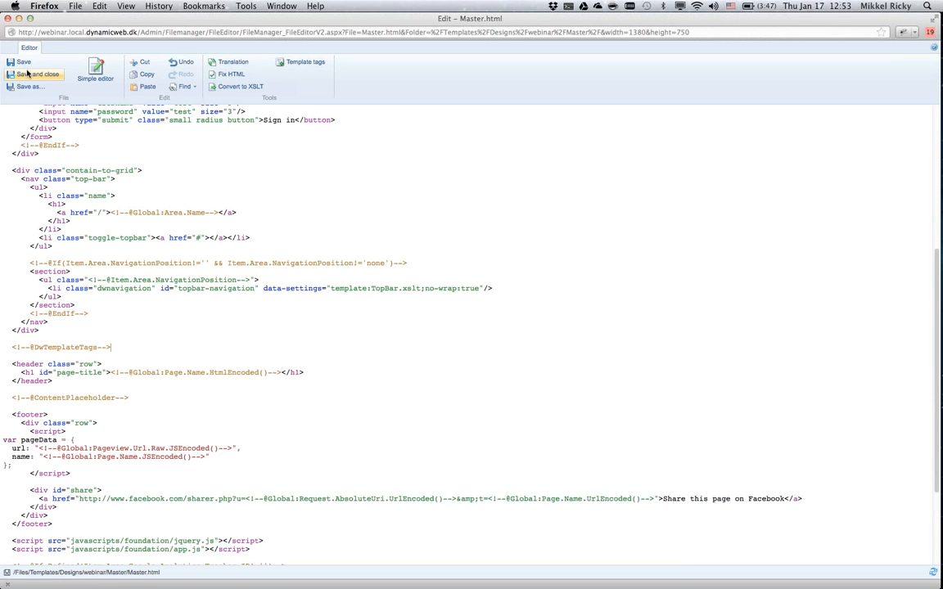
Reload the website's Frontpage and examine the template tag list for the Item.Area tags and their values.
key("super+grave")
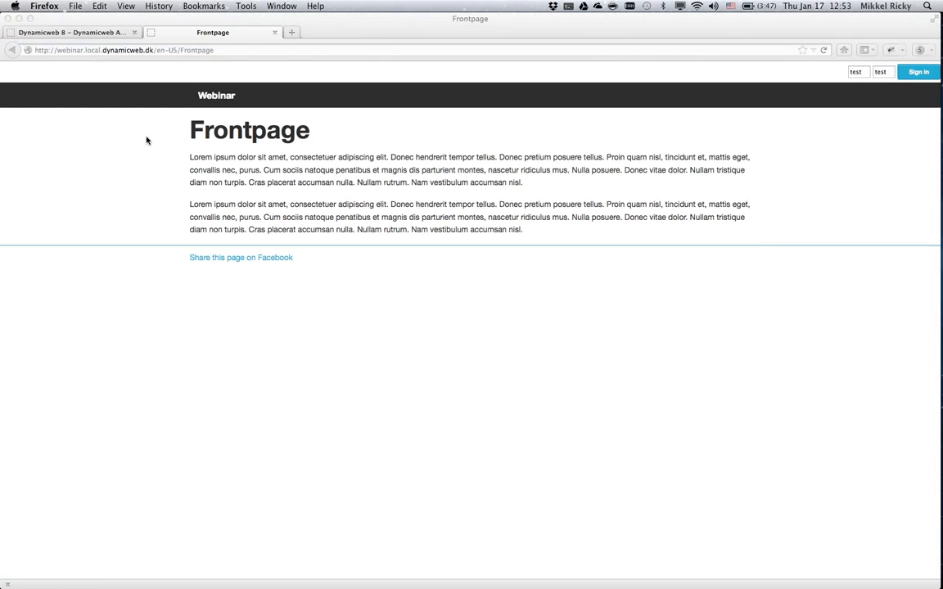
key("super+r")
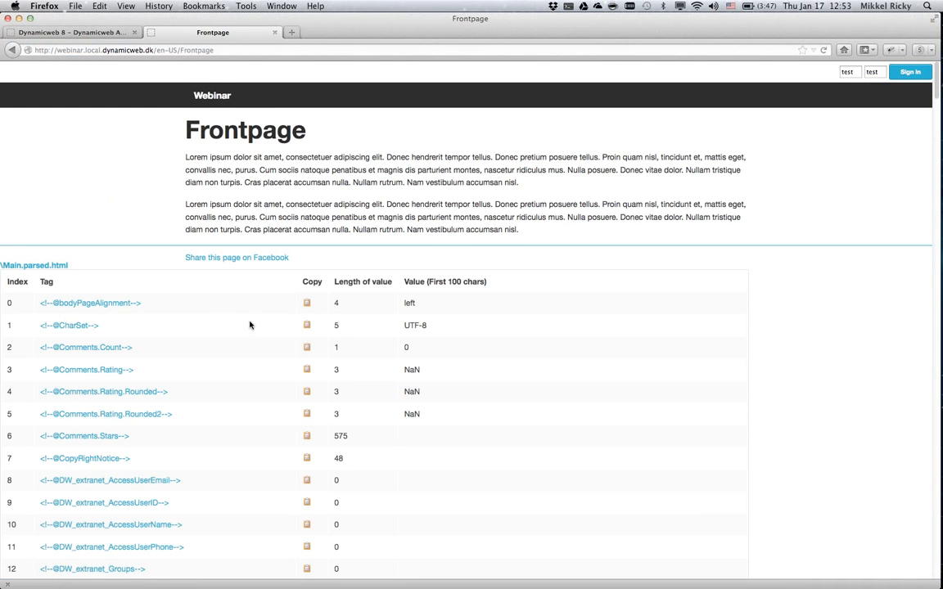
scroll(264, 332, "down", 1)
scroll(263, 331, "down", 15)
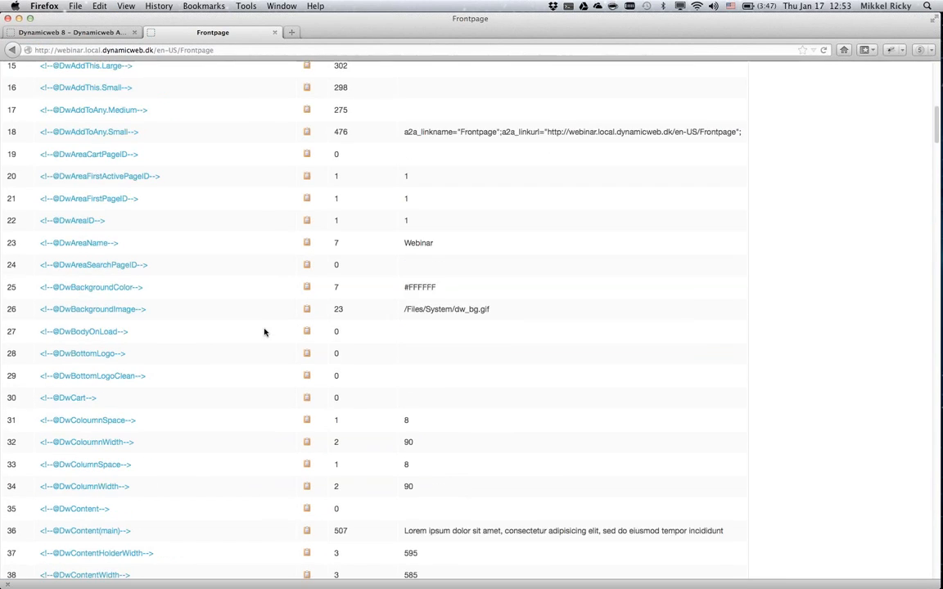
scroll(264, 332, "down", 20)
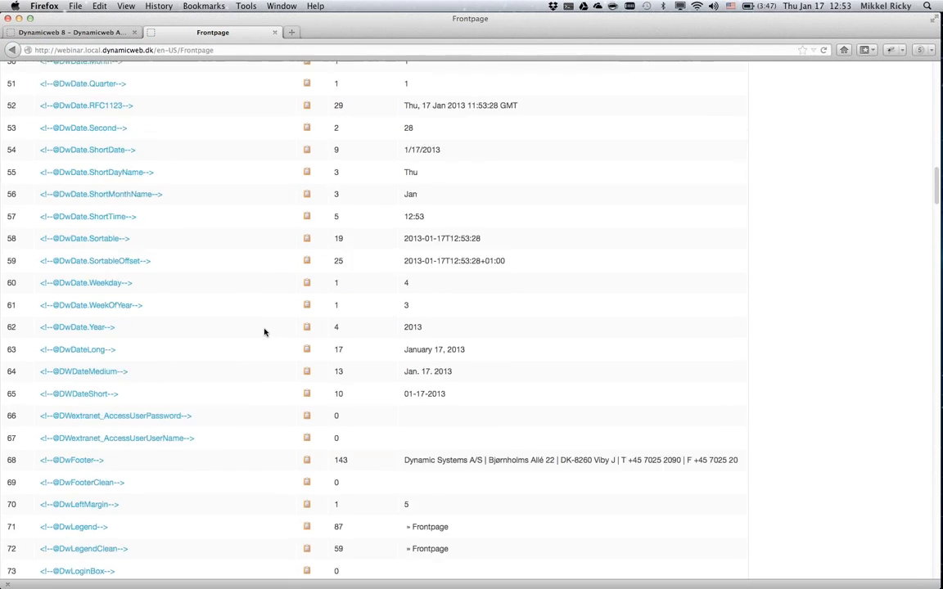
scroll(263, 332, "down", 20)
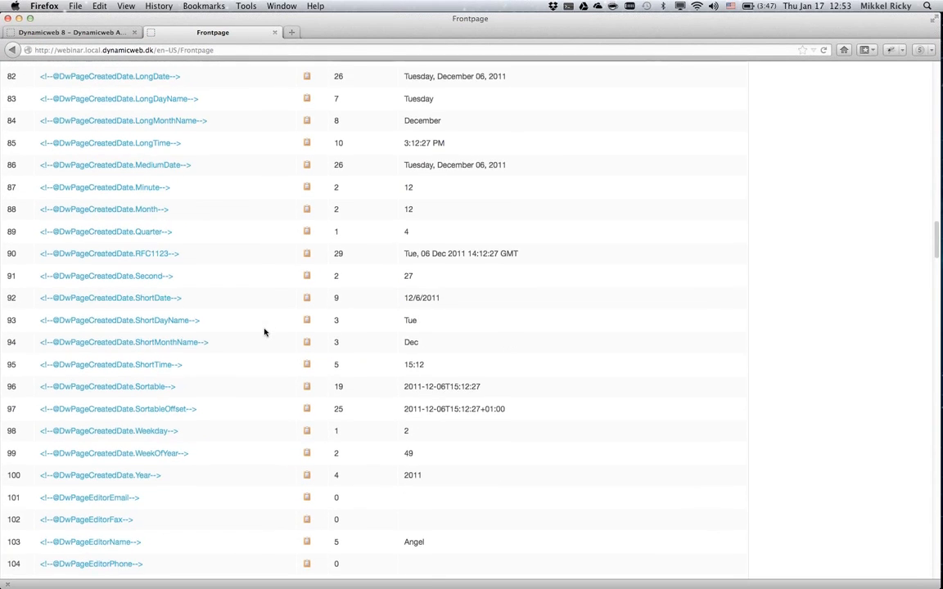
scroll(263, 332, "down", 10)
scroll(263, 330, "up", 3)
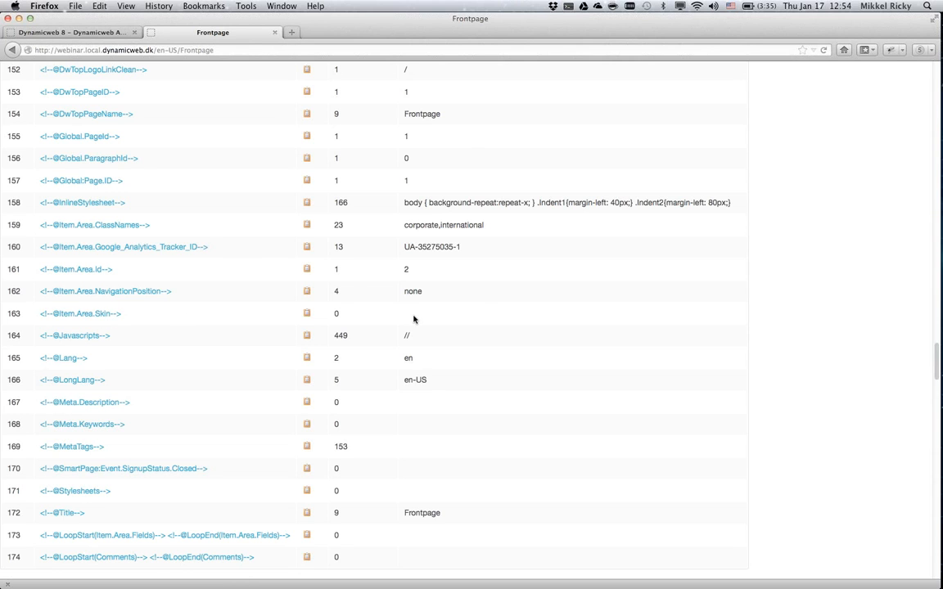
Remove the DwTemplateTags line from Master.html, save the template and close its editor.
key("super+grave")
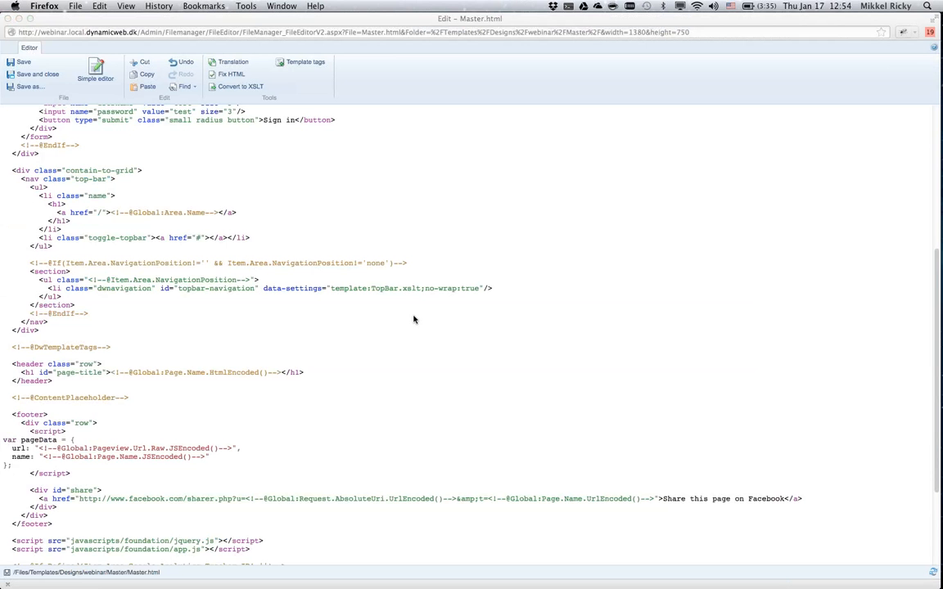
left_click(78, 339)
key("shift+Down")
key("shift+Down")
key("BackSpace")
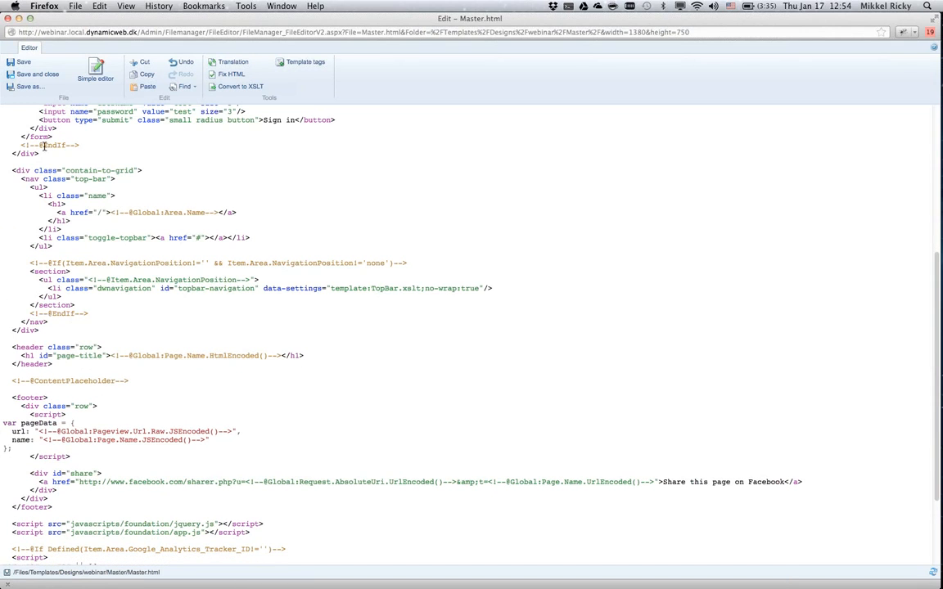
left_click(24, 62)
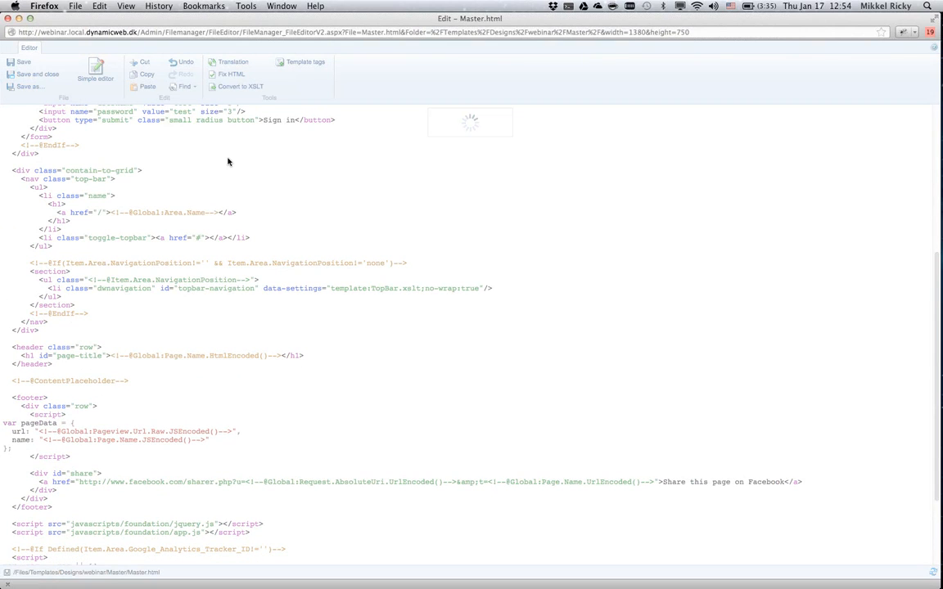
key("super+w")
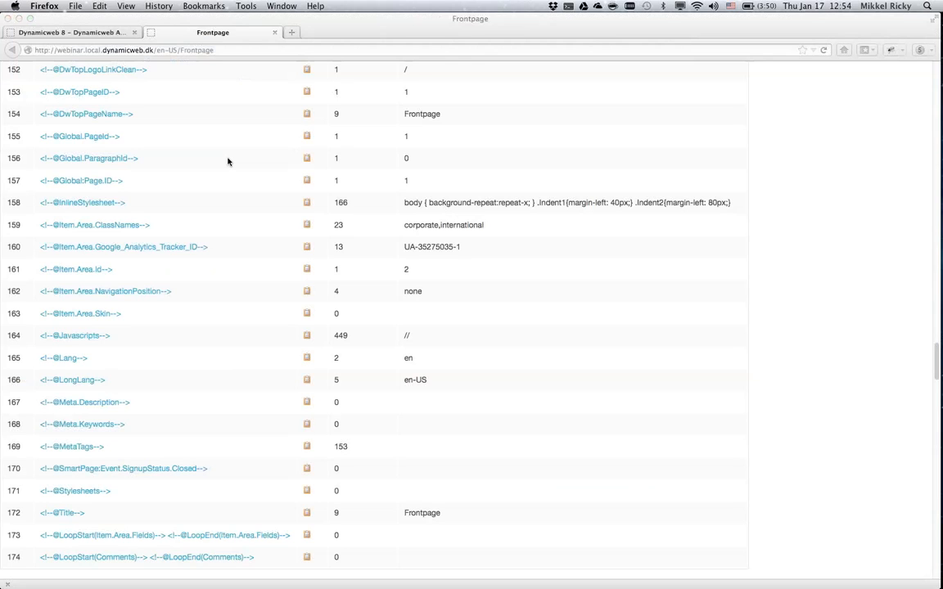
Compare the Webinar website's General item fields with how the Frontpage is displayed.
left_click(230, 161)
key("ctrl+Tab")
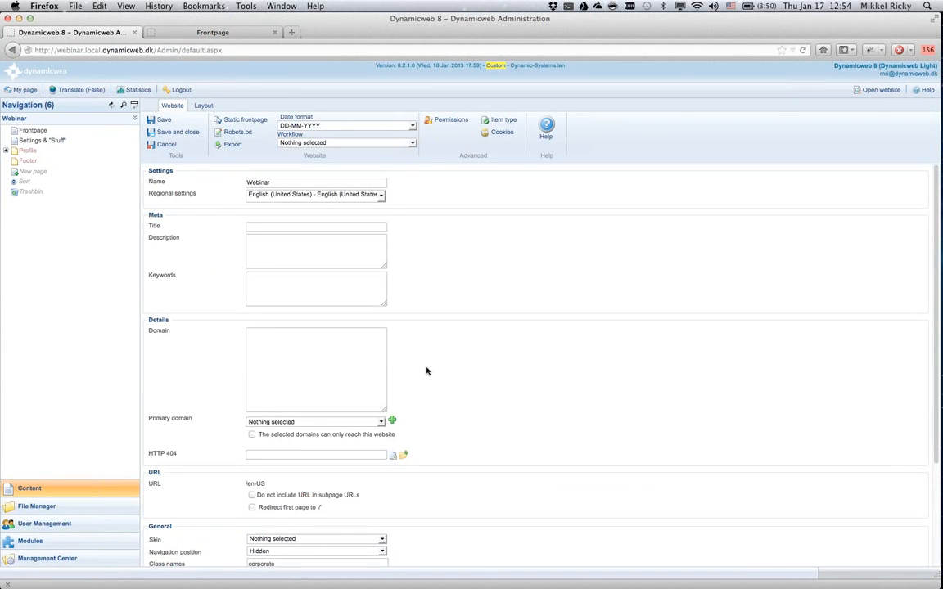
scroll(431, 355, "down", 3)
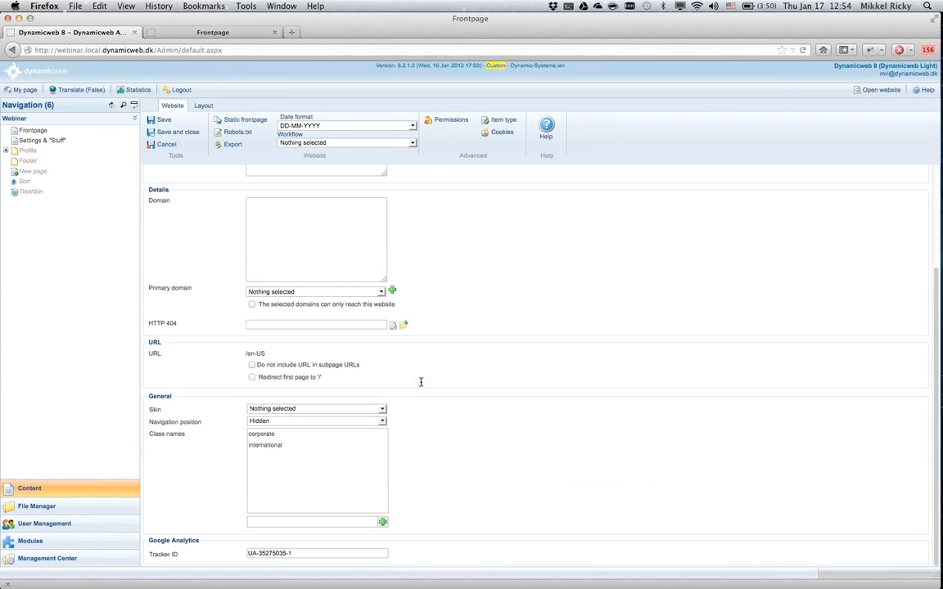
key("ctrl+Tab")
scroll(420, 383, "up", 20)
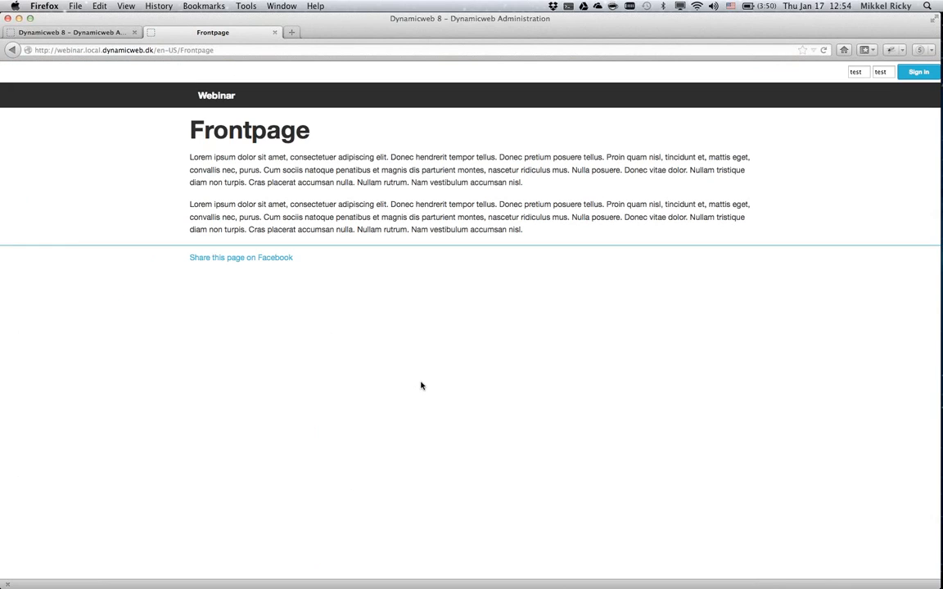
Set the Webinar website's Skin field to Red, save the website settings and reload the Frontpage.
key("ctrl+Tab")
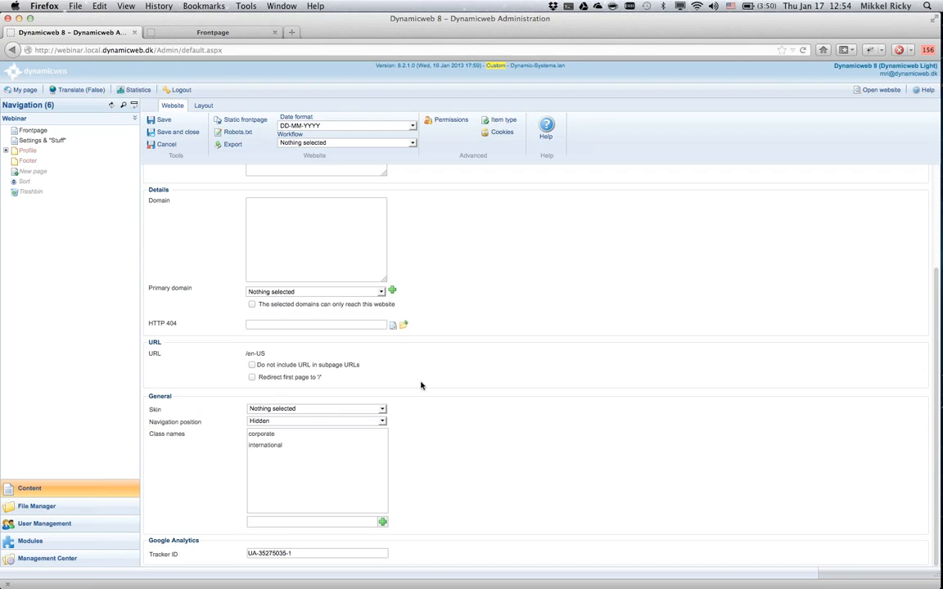
left_click(382, 409)
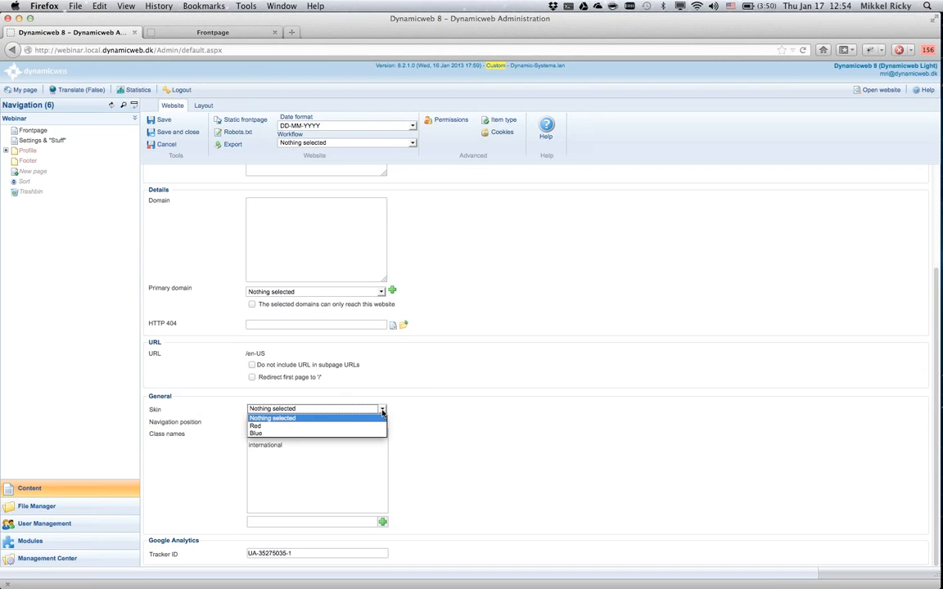
left_click(283, 428)
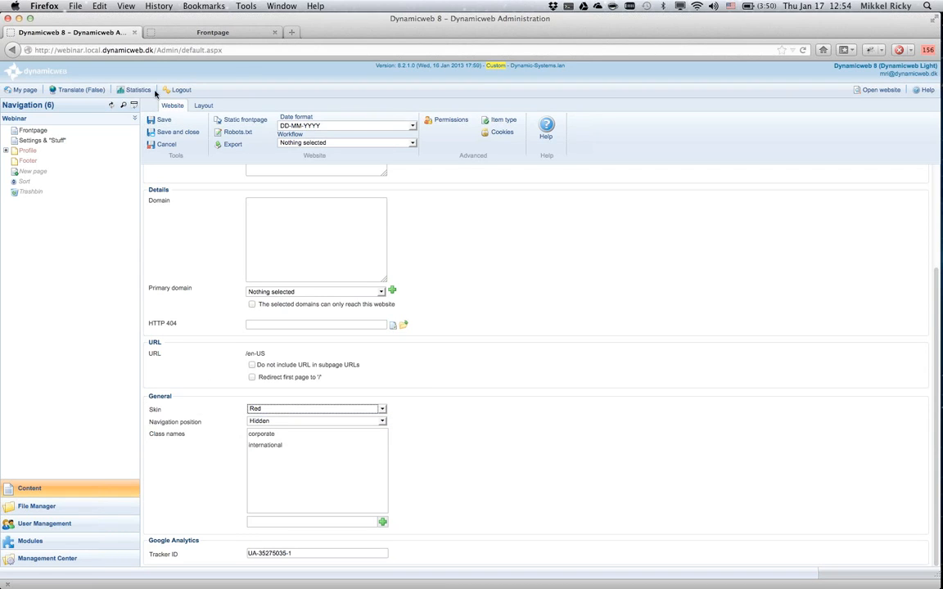
left_click(161, 120)
key("ctrl+Tab")
key("super+r")
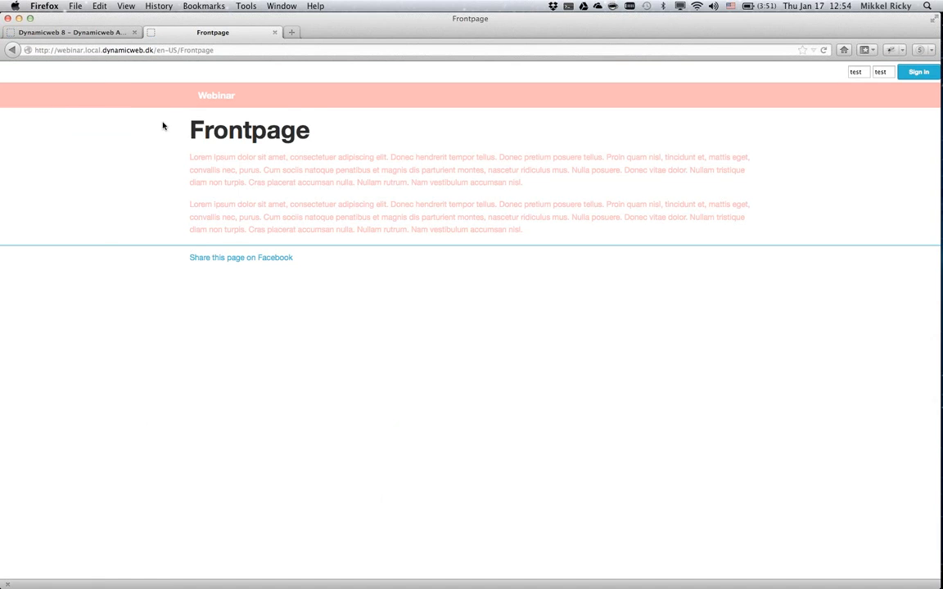
Examine how Master.html uses the Item.Area.Skin tag for the stylesheet link and Item.Area.NavigationPosition for the top-bar navigation.
key("super+grave")
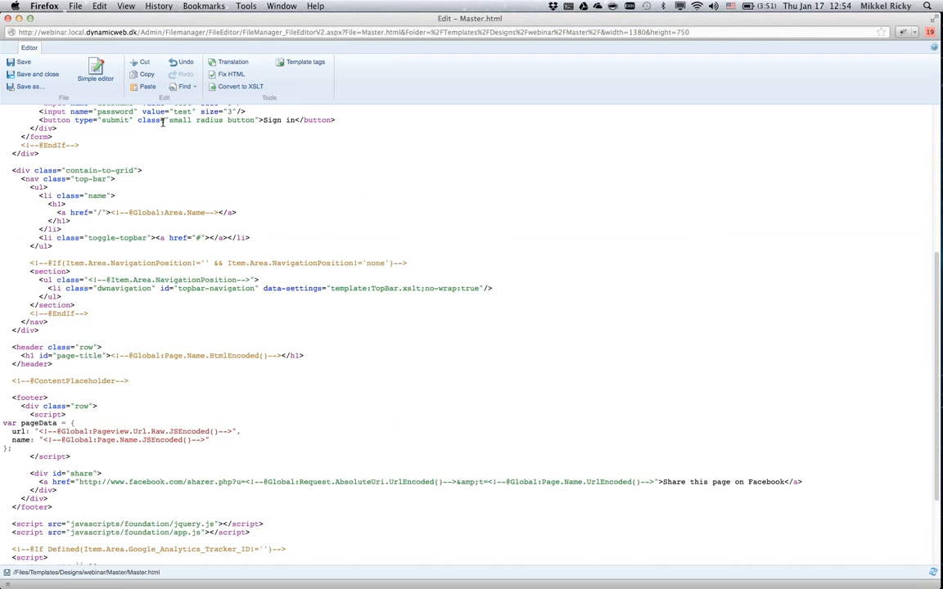
scroll(177, 197, "up", 10)
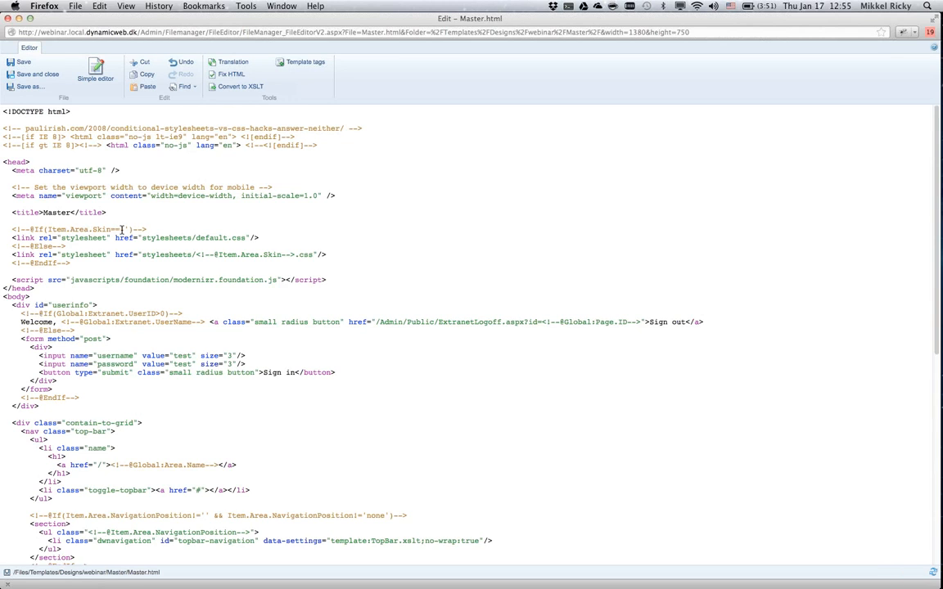
double_click(205, 237)
left_click(198, 257)
left_click_drag(196, 257, 296, 256)
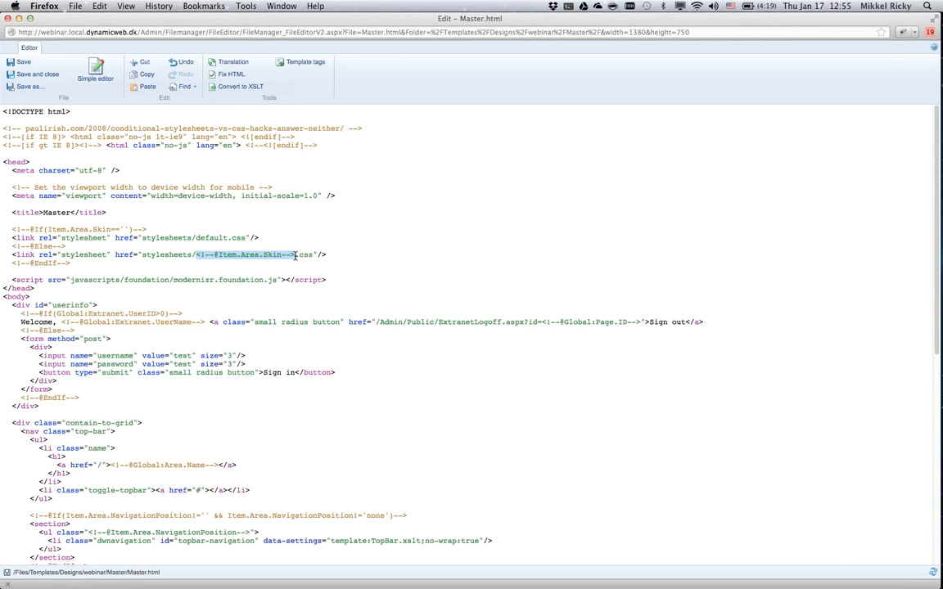
left_click(204, 269)
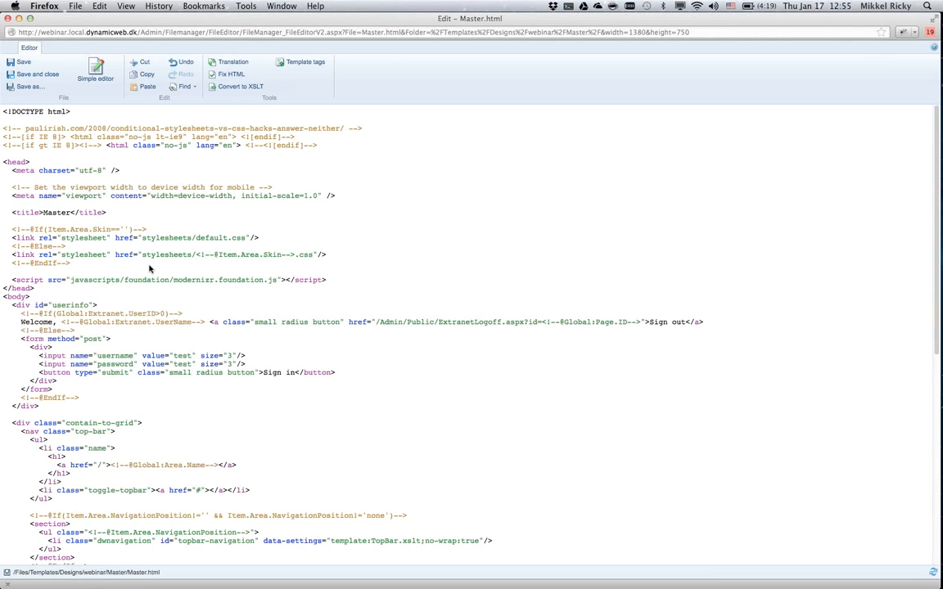
scroll(150, 268, "down", 8)
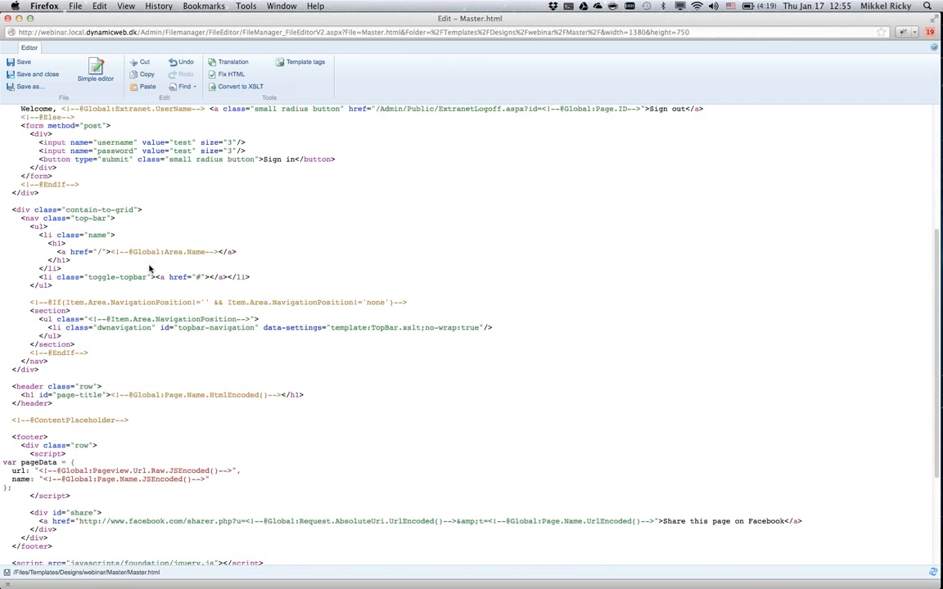
scroll(150, 267, "down", 2)
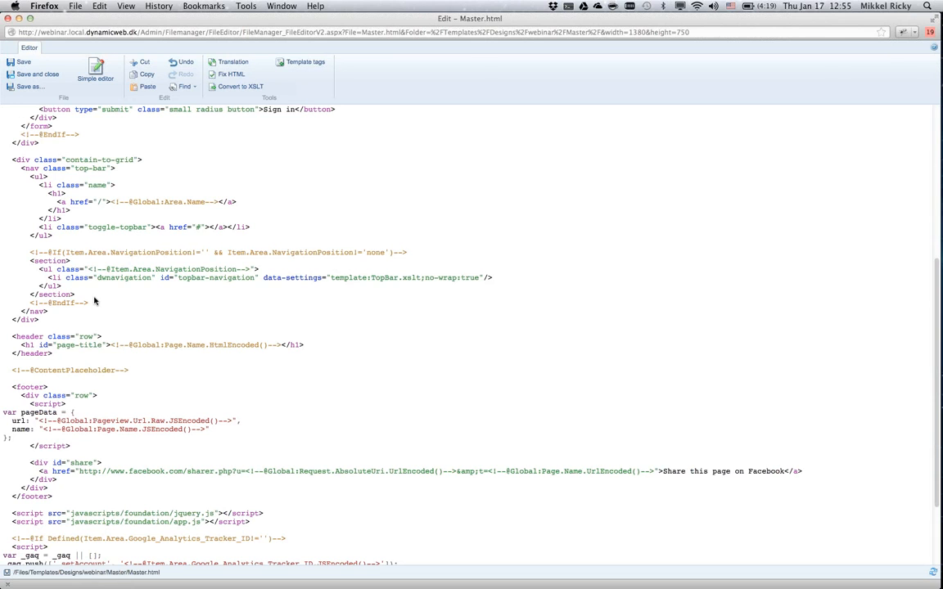
key("super+w")
Set the website's Navigation position to Right, save the settings and reload the Frontpage.
key("ctrl+Tab")
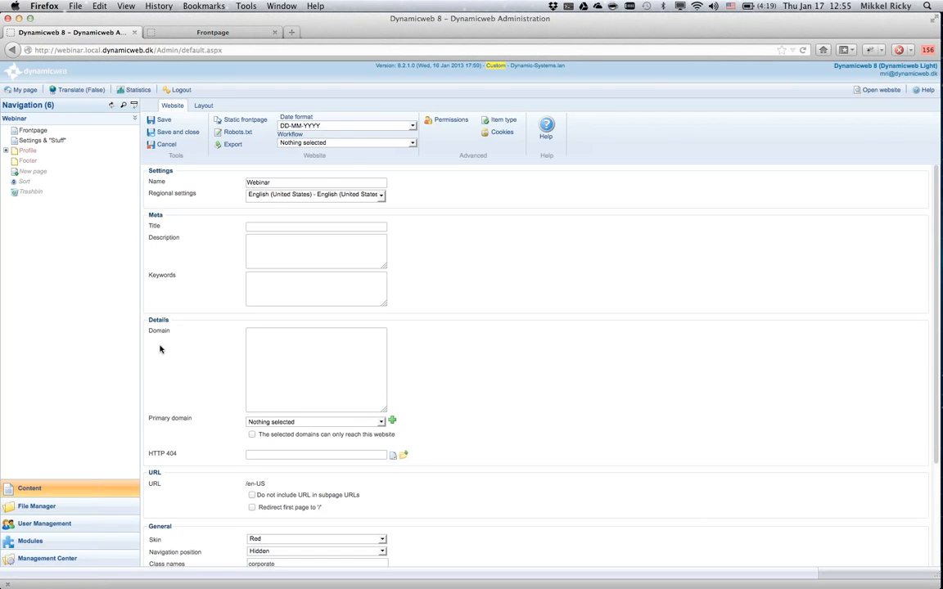
scroll(458, 413, "down", 1)
scroll(458, 414, "down", 5)
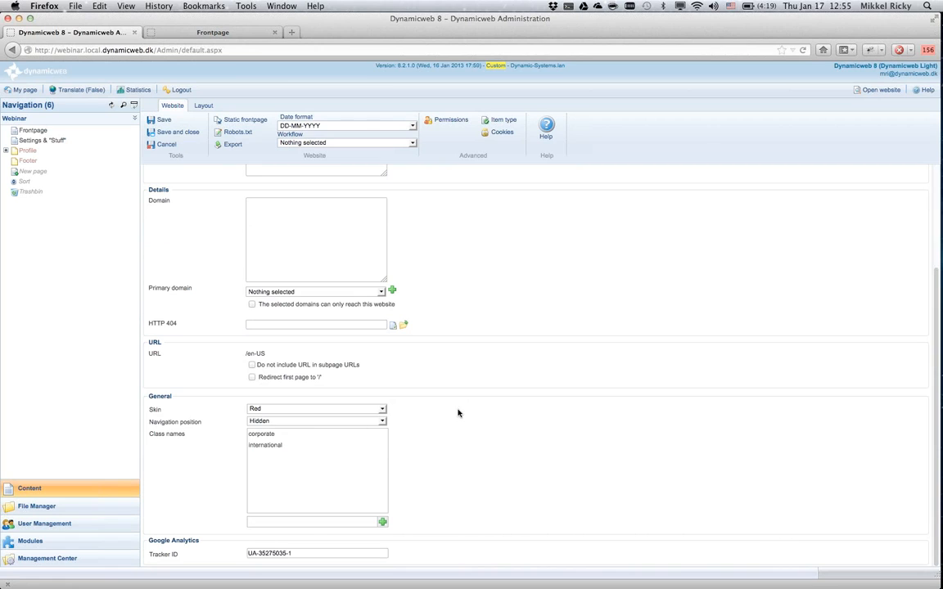
left_click(382, 423)
left_click(293, 446)
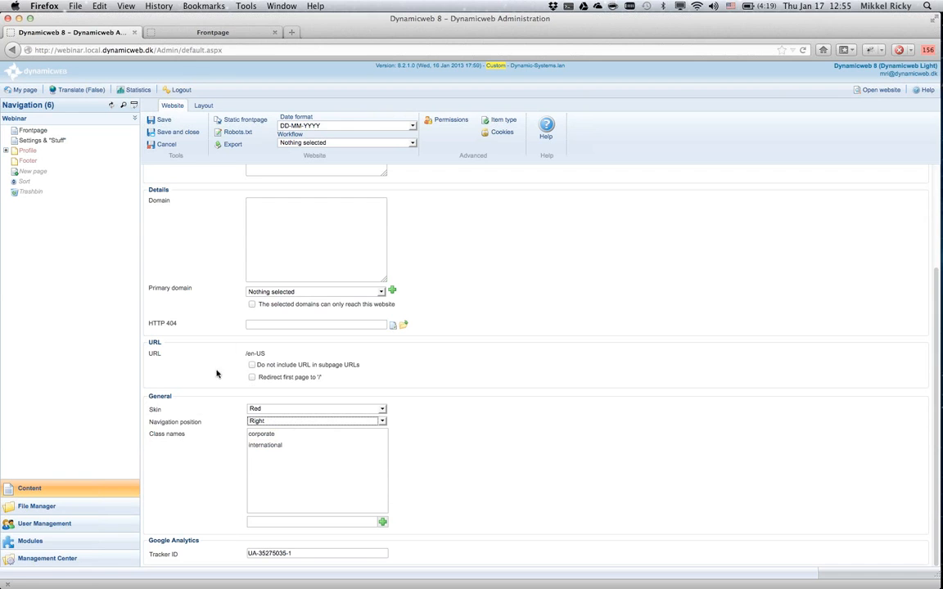
left_click(164, 121)
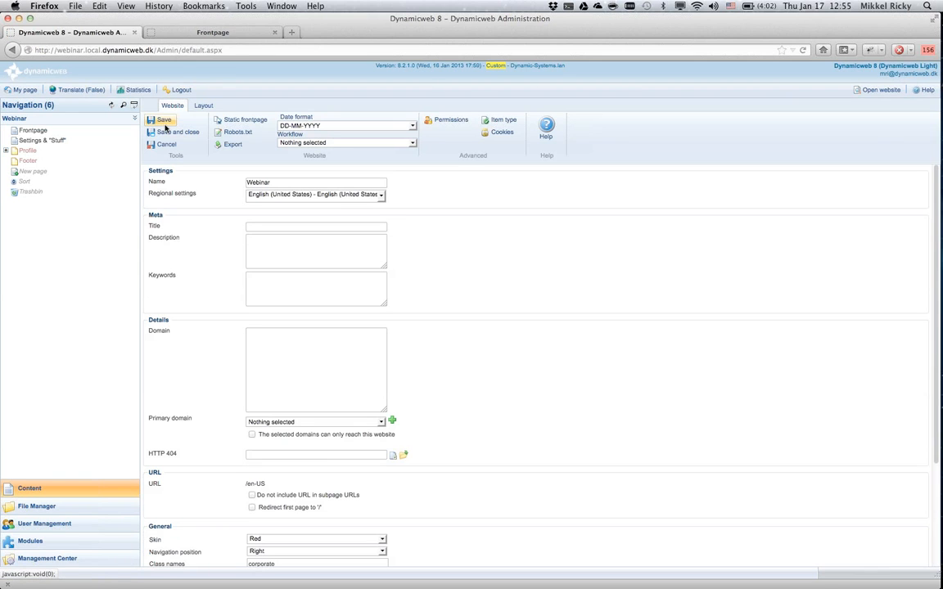
key("ctrl+Tab")
key("super+r")
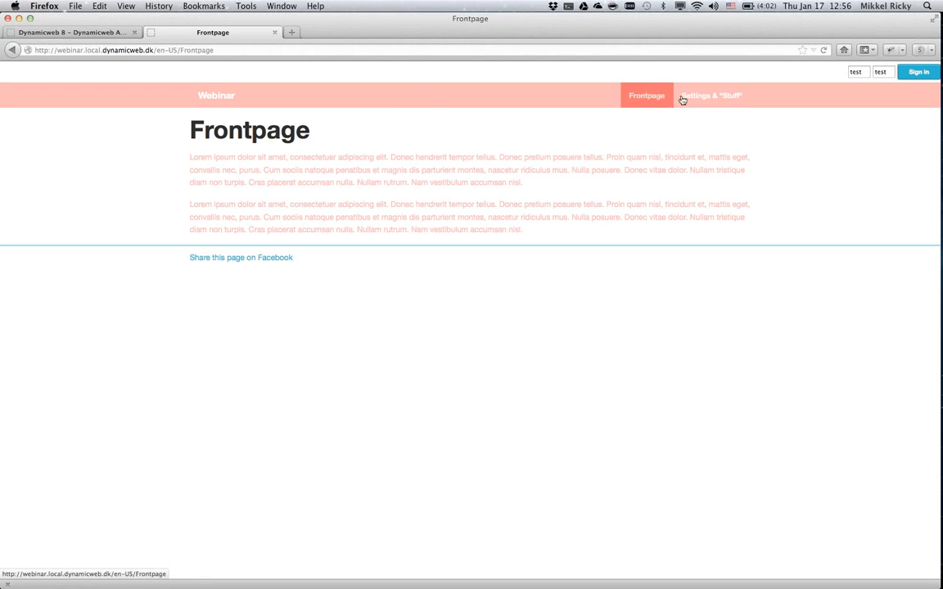
Change the website's Navigation position to Left, save the settings and reload the Frontpage.
left_click(82, 32)
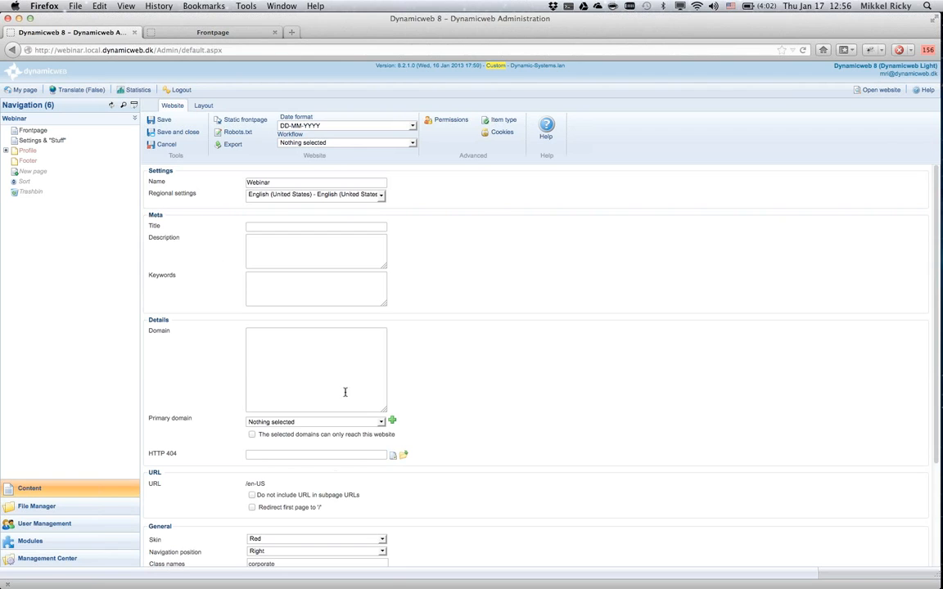
left_click(365, 553)
left_click(270, 568)
left_click(170, 124)
key("ctrl+Tab")
key("super+r")
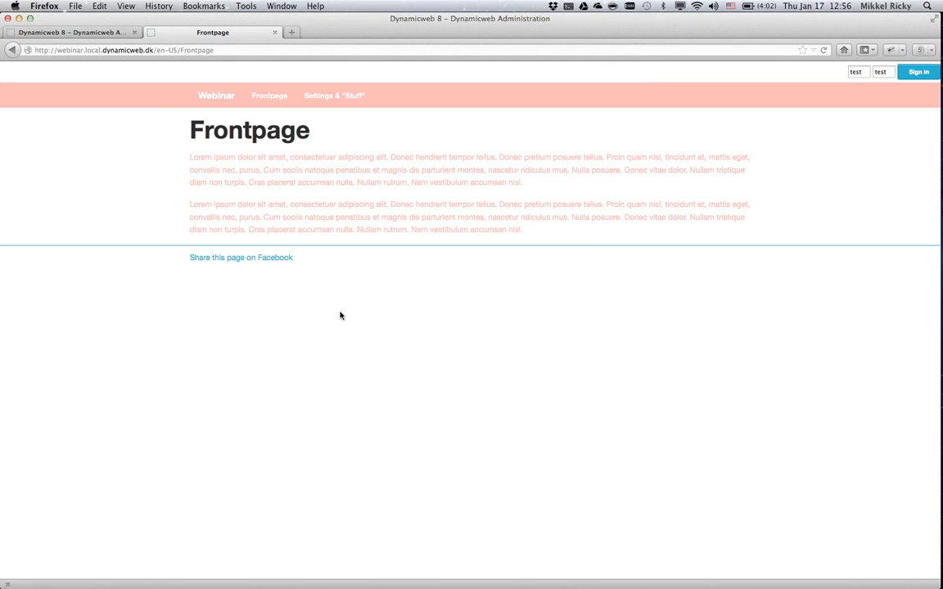
Set the website's Skin to Blue and Navigation position to Right, save the settings and reload the Frontpage.
key("ctrl+Tab")
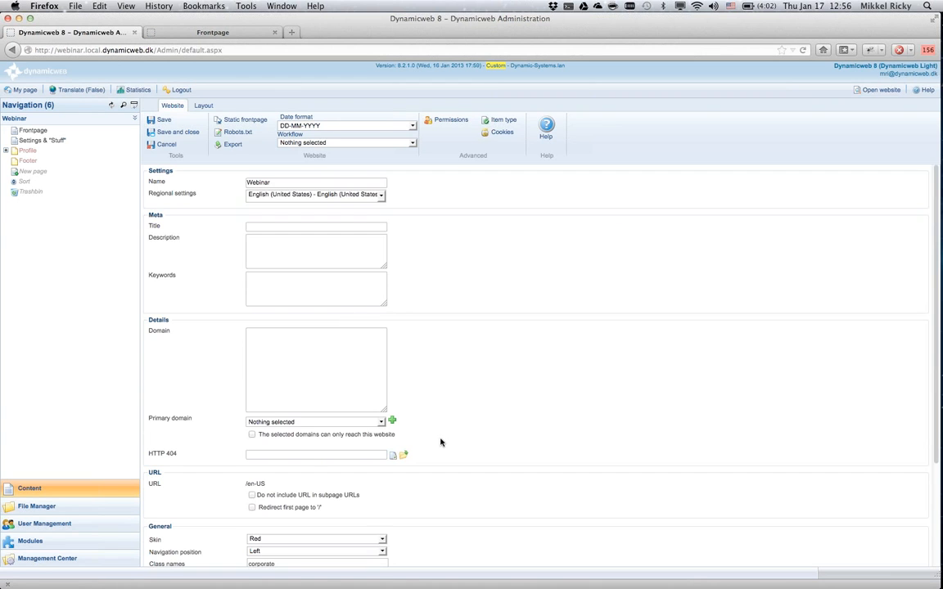
scroll(440, 442, "down", 3)
left_click(293, 444)
left_click(291, 453)
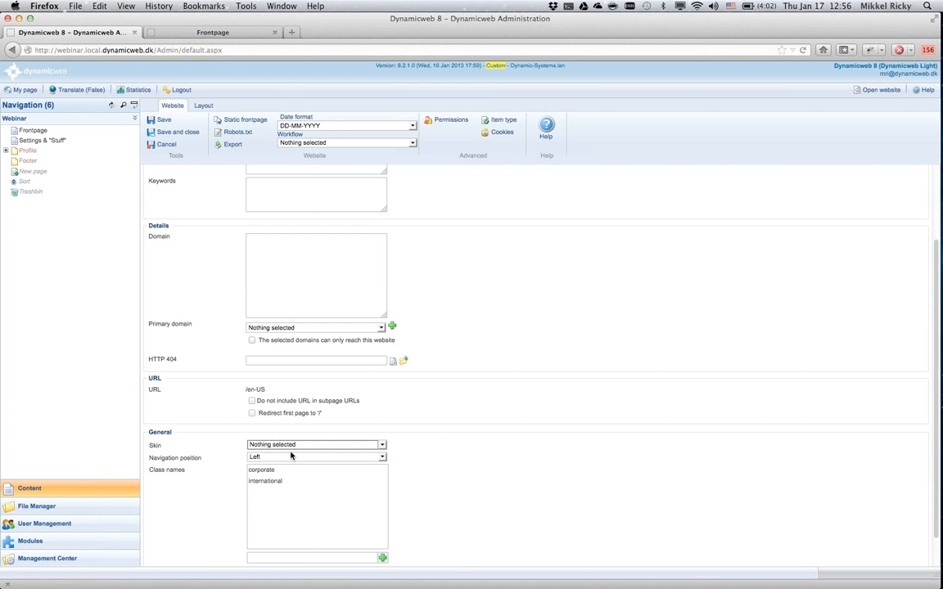
left_click(301, 446)
left_click(290, 469)
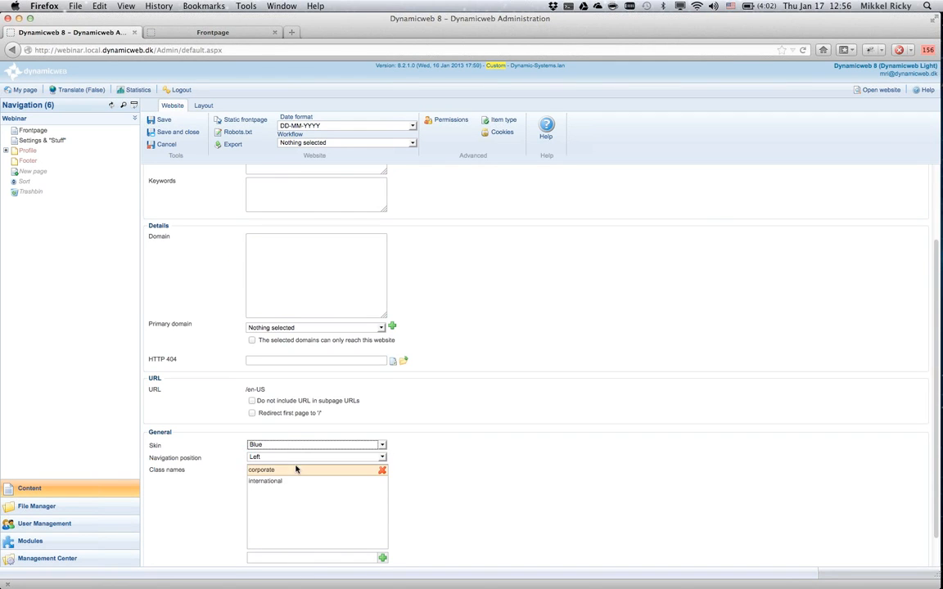
left_click(291, 456)
left_click(290, 482)
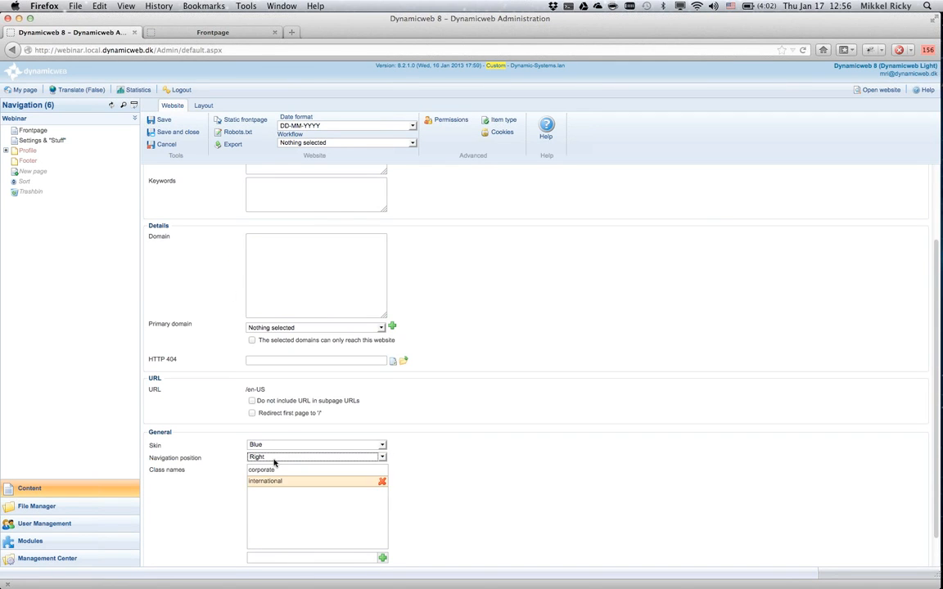
left_click(170, 123)
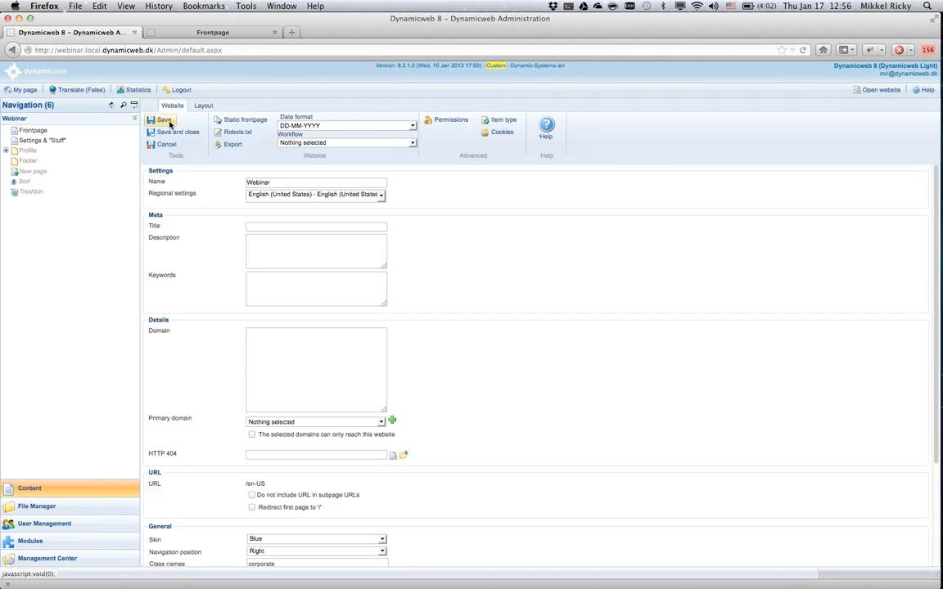
key("ctrl+Tab")
key("super+r")
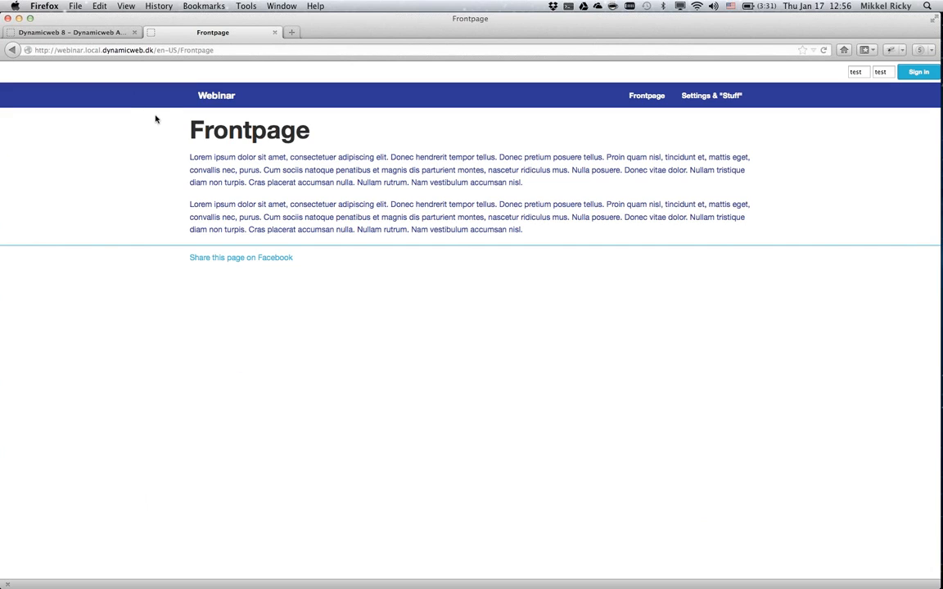
Examine how the Google Analytics script in Master.html uses the website's Tracker ID field, and switch to Google Chrome.
left_click(79, 33)
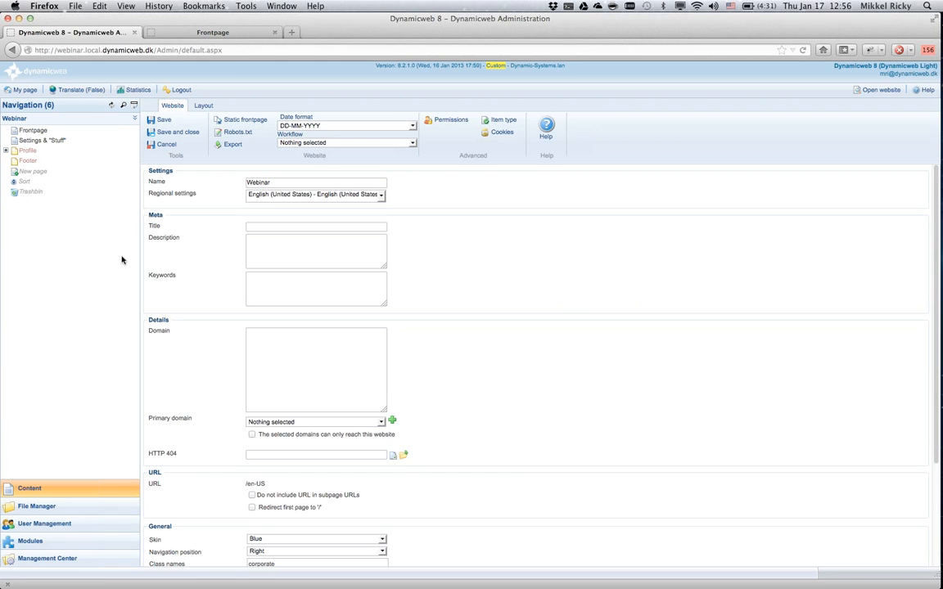
scroll(555, 415, "down", 4)
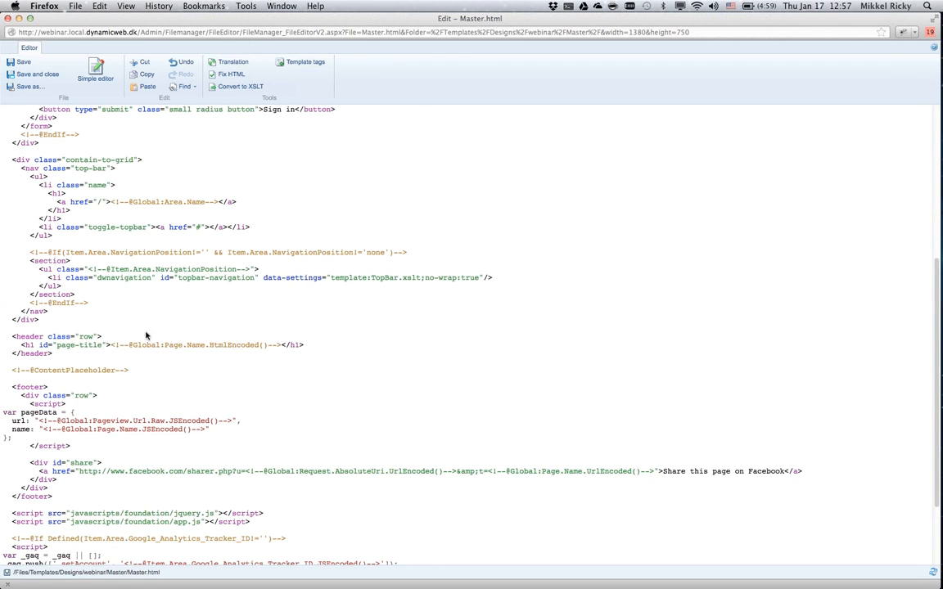
scroll(144, 326, "down", 4)
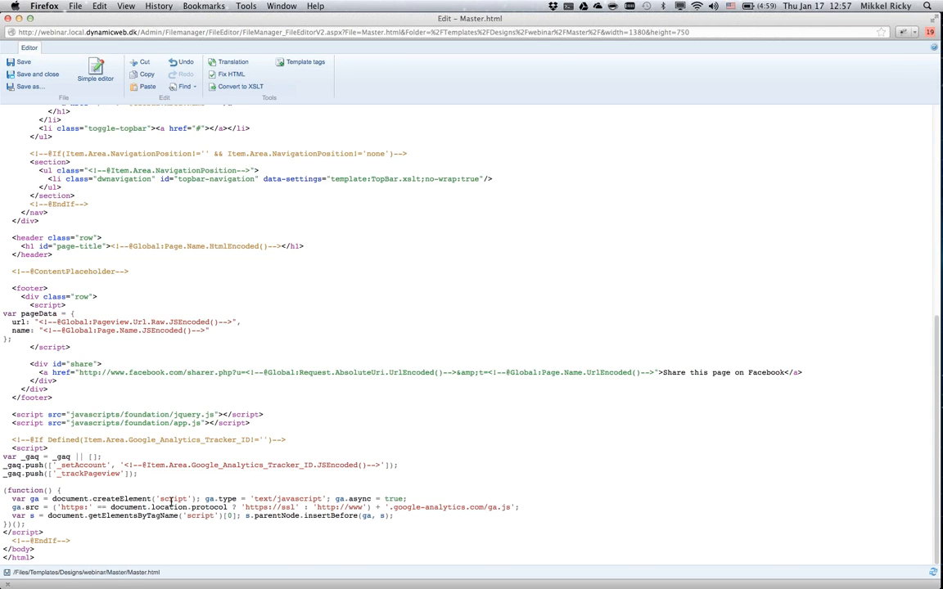
key("super+w")
key("super+Tab")
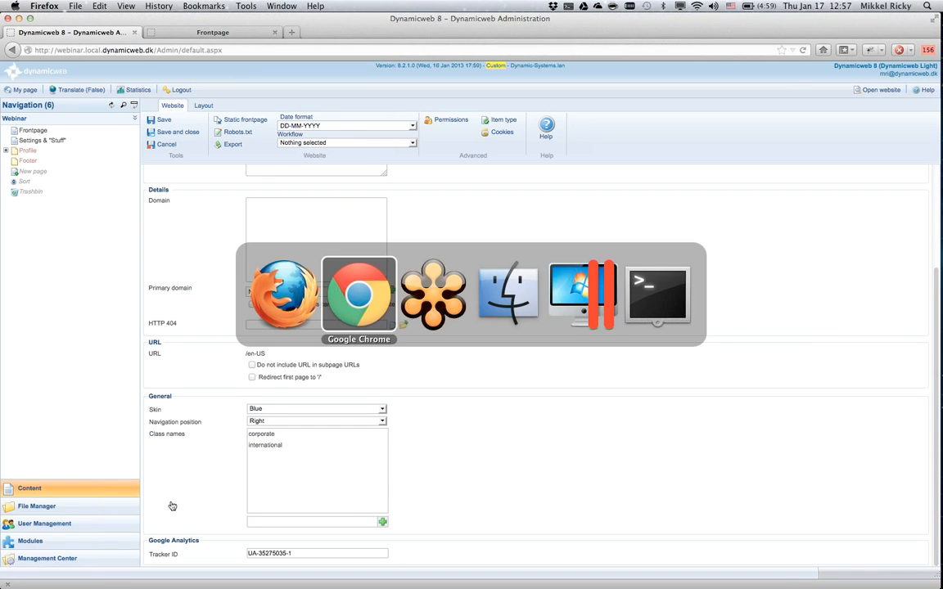